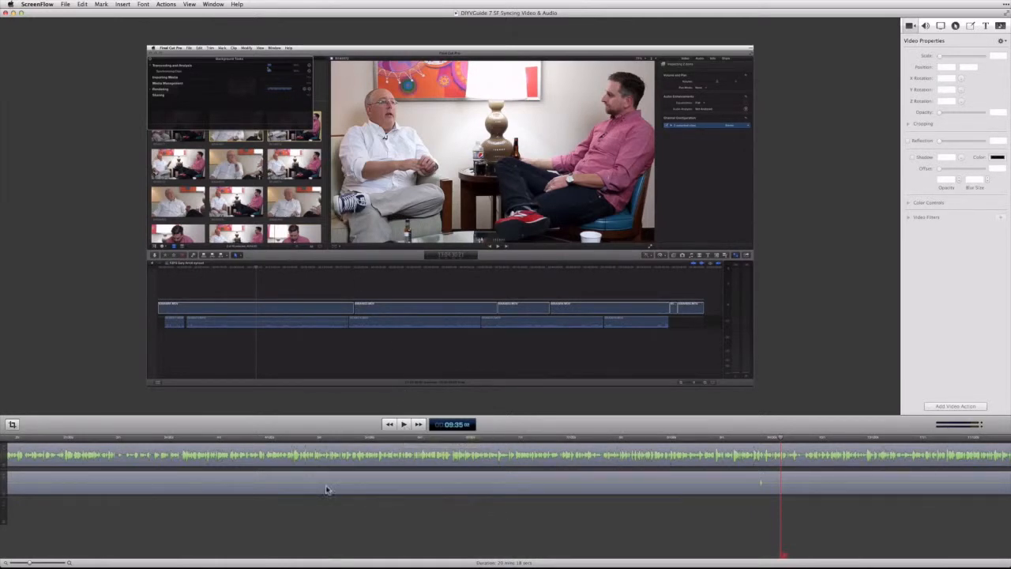
Zoom the timeline out to the full project length and scrub back to about 2:10
drag(42, 564, 23, 564)
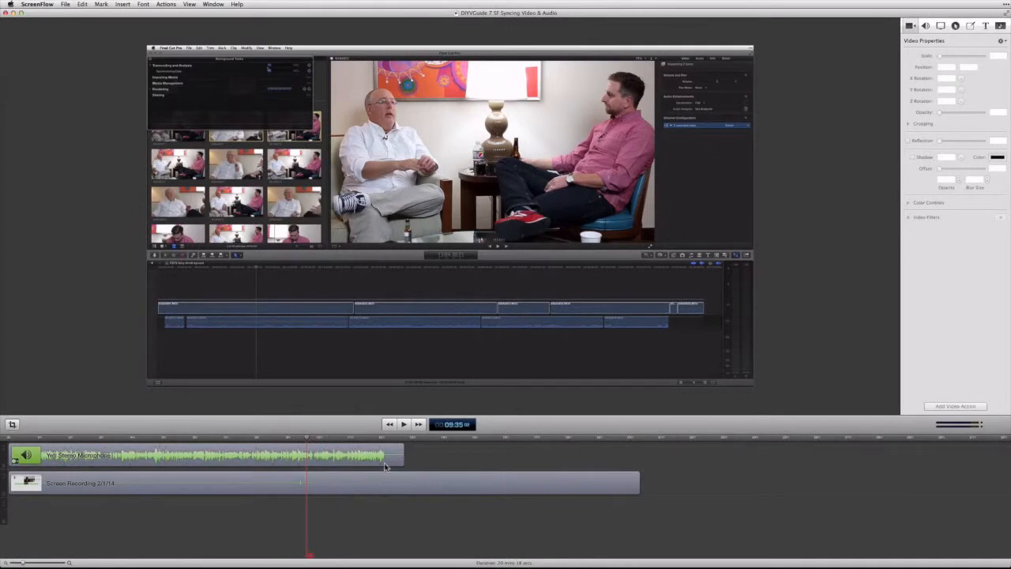
drag(144, 436, 205, 440)
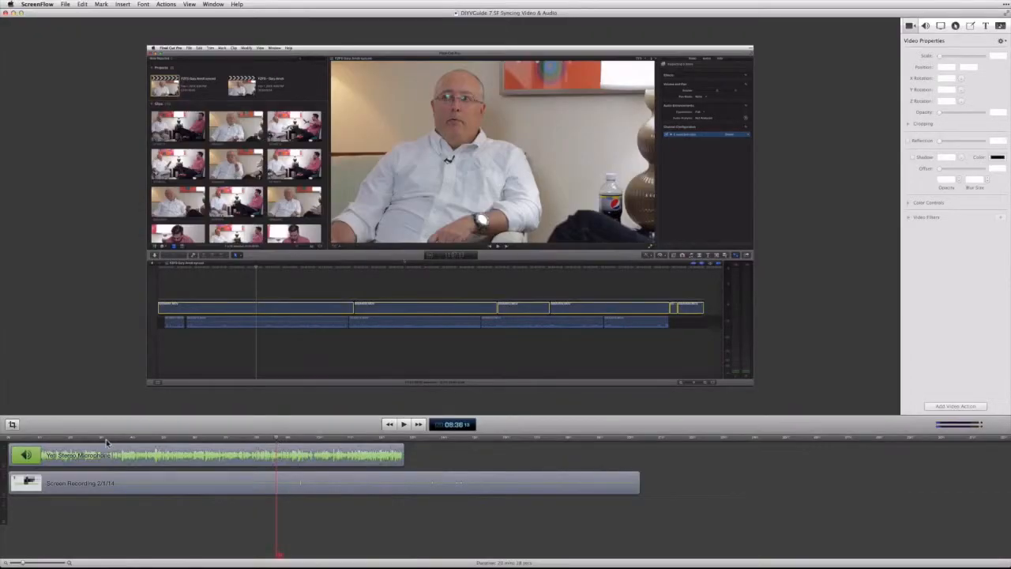
drag(106, 443, 76, 443)
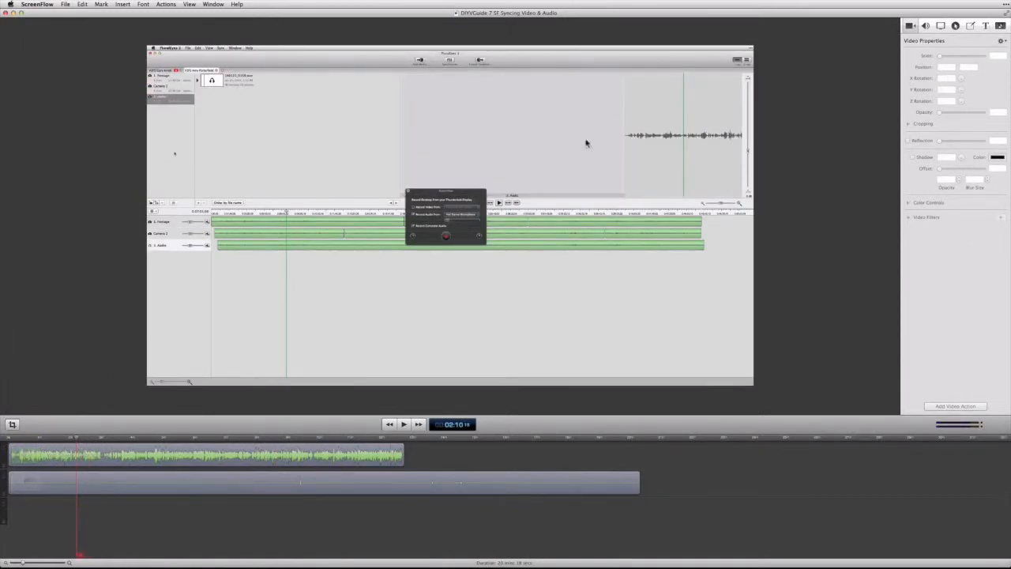
Rotate the screen recording clip to 6° in X and −30° in Y, and scale it to 34%
click(91, 475)
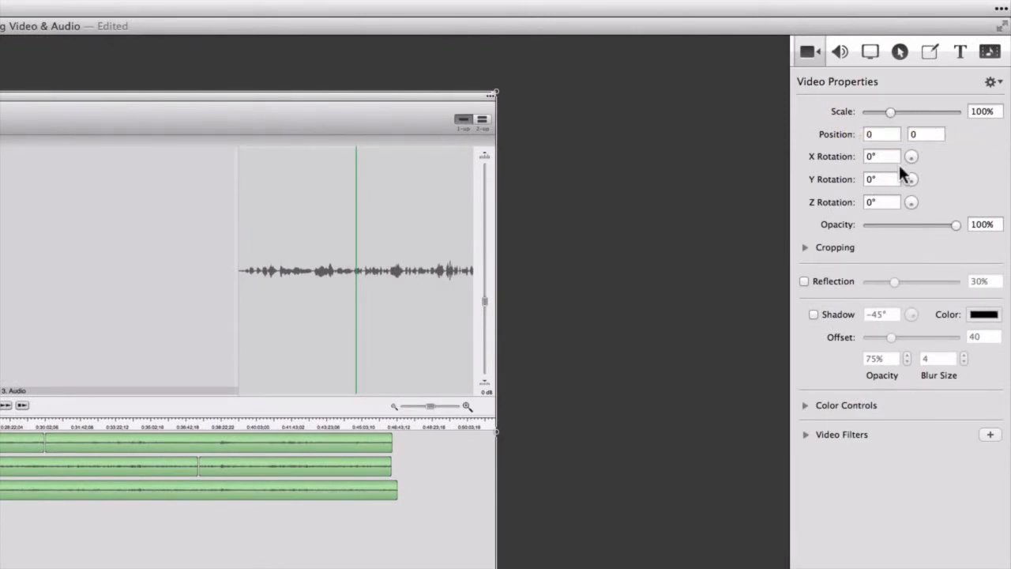
drag(910, 158, 912, 181)
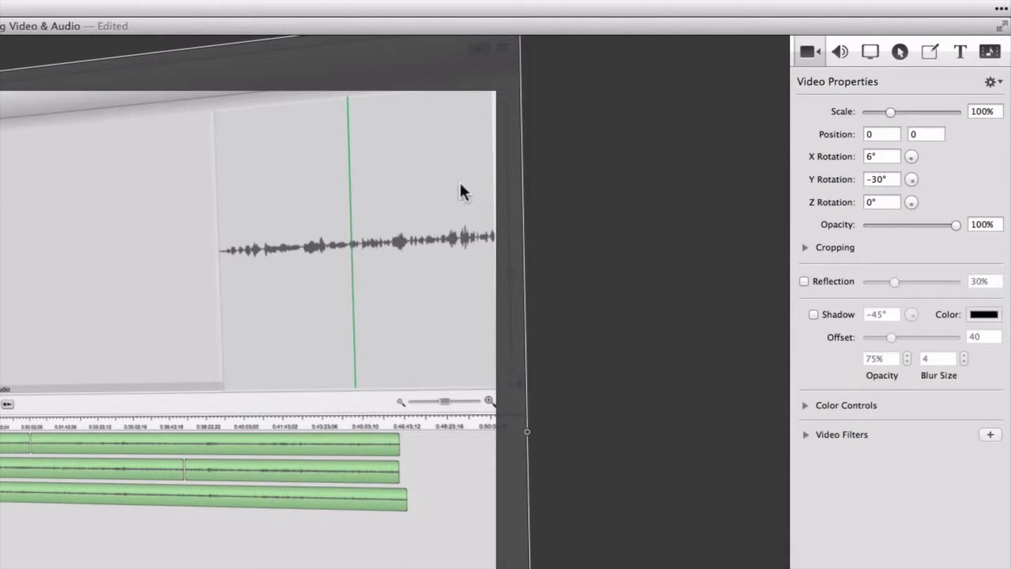
drag(892, 113, 876, 113)
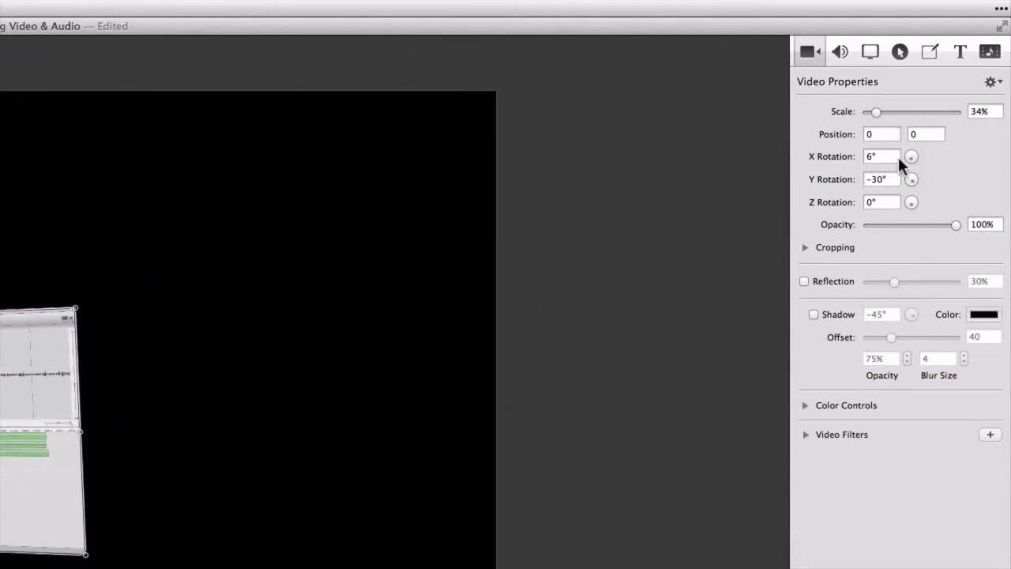
Set the screen recording's X rotation to 0° and move it to position 554, −188
click(867, 157)
text(0)
key(Return)
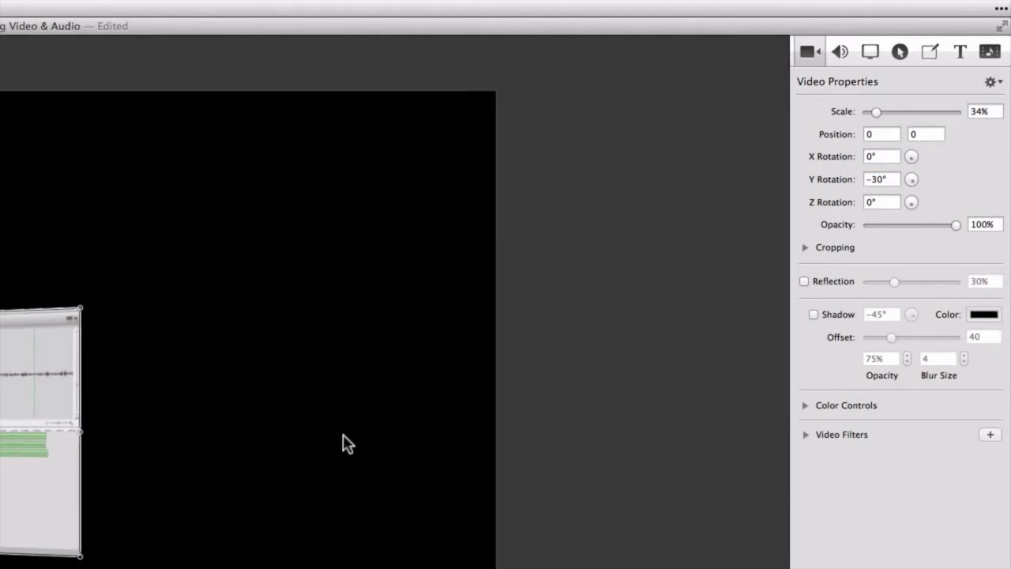
drag(30, 405, 289, 515)
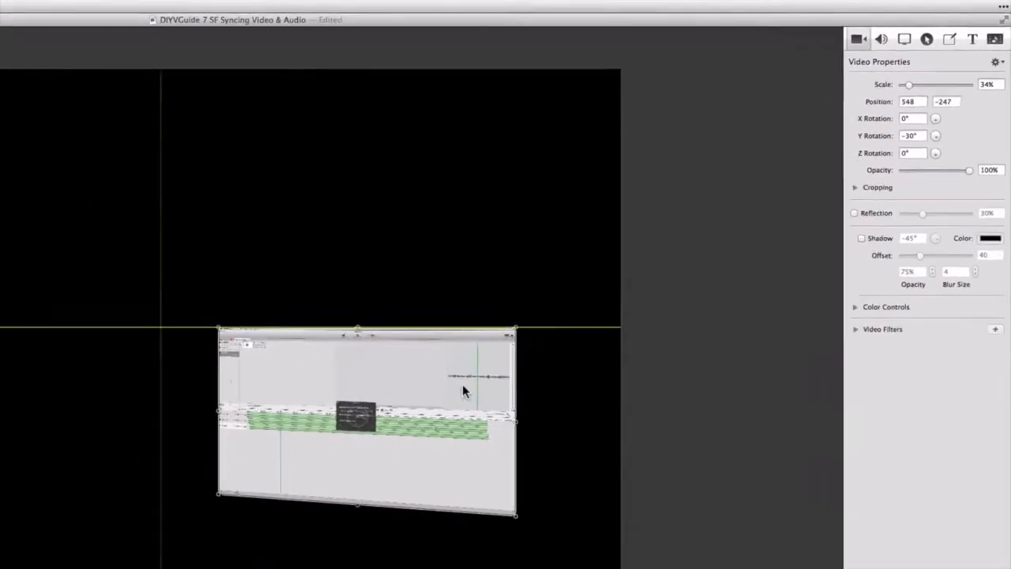
drag(451, 393, 454, 371)
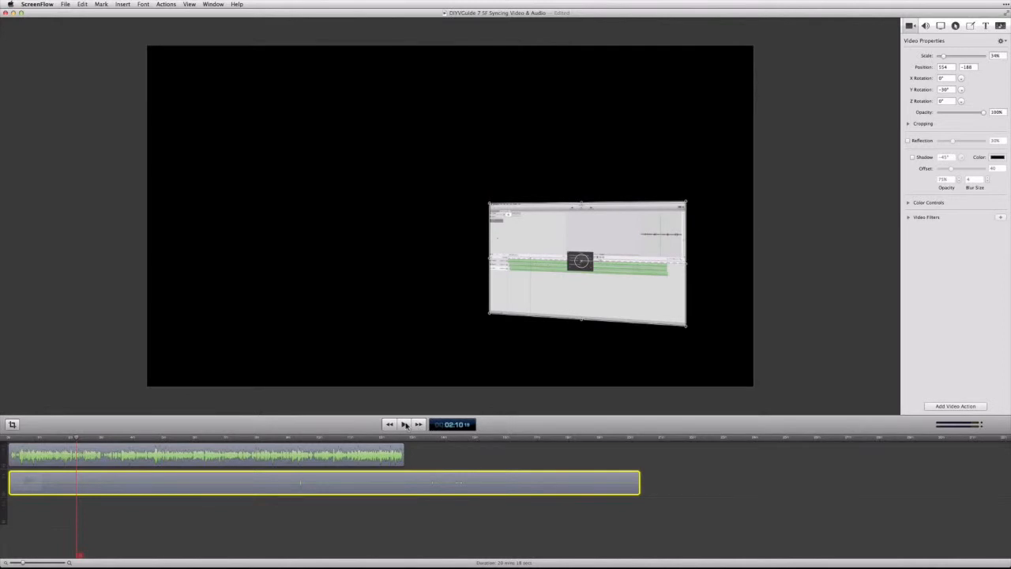
Play the project and jump to several timeline points to preview the tilted, scaled-down recording, then stop playback
key(XF86AudioMute)
key(XF86AudioMute)
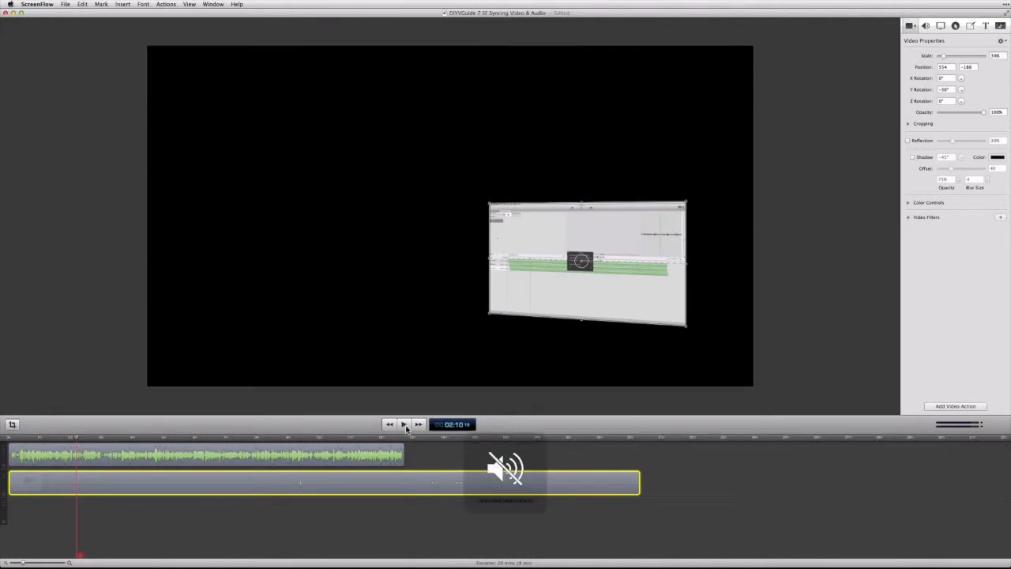
click(405, 425)
click(294, 439)
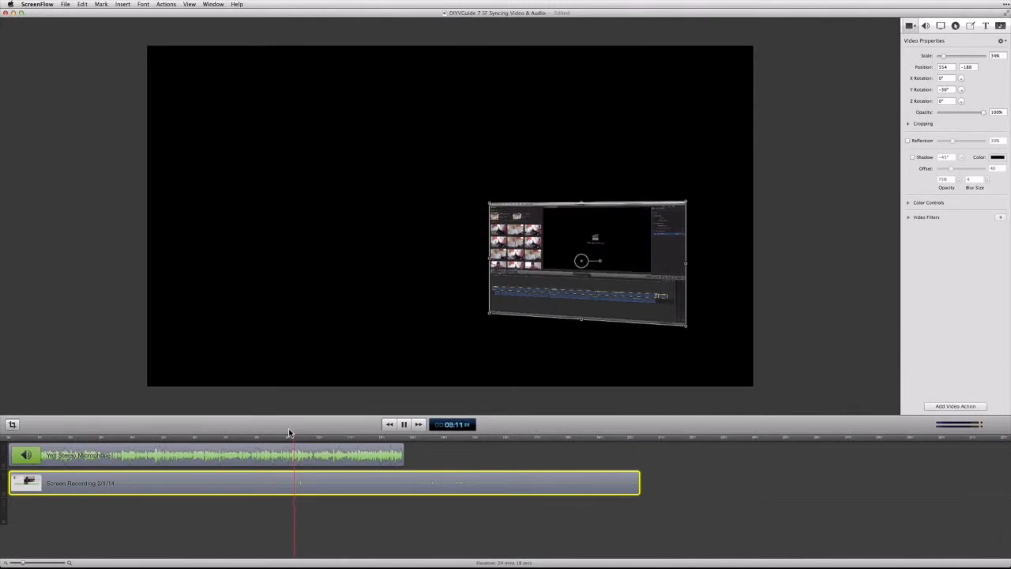
click(325, 437)
click(345, 438)
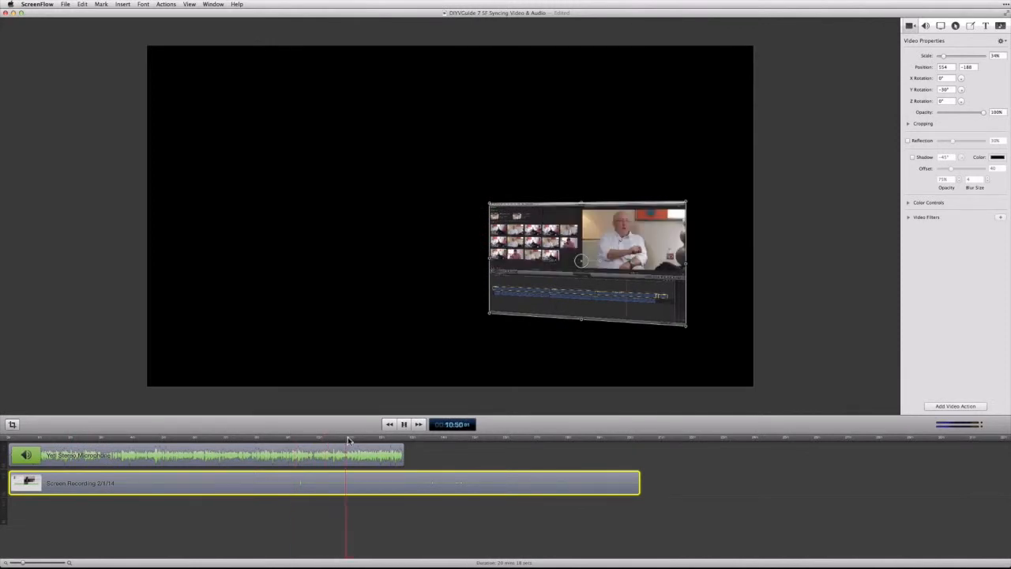
key(space)
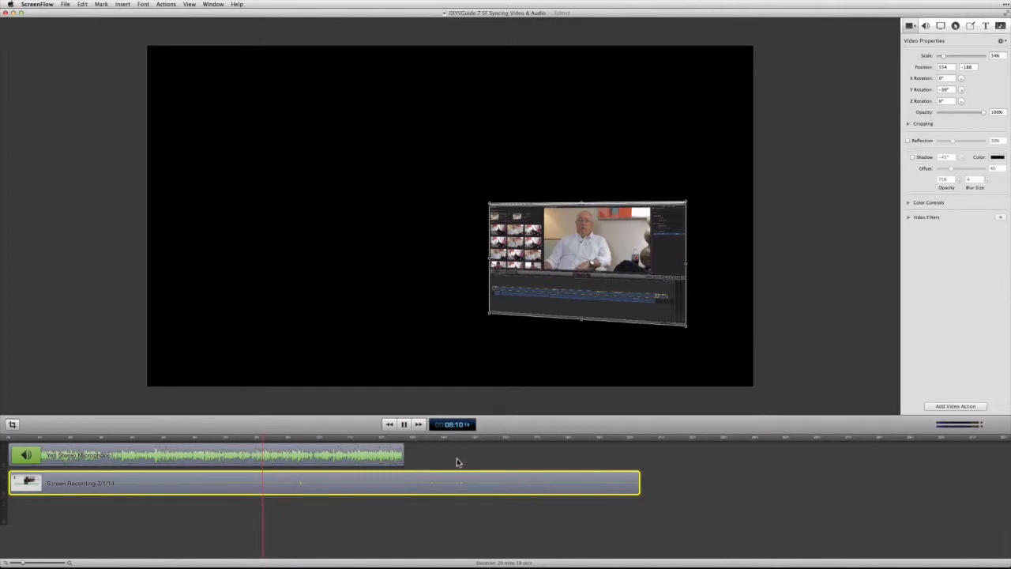
click(403, 424)
Undo the position, scale and rotation changes on the screen recording clip and deselect it
key(super+z)
key(super+z)
key(super+z)
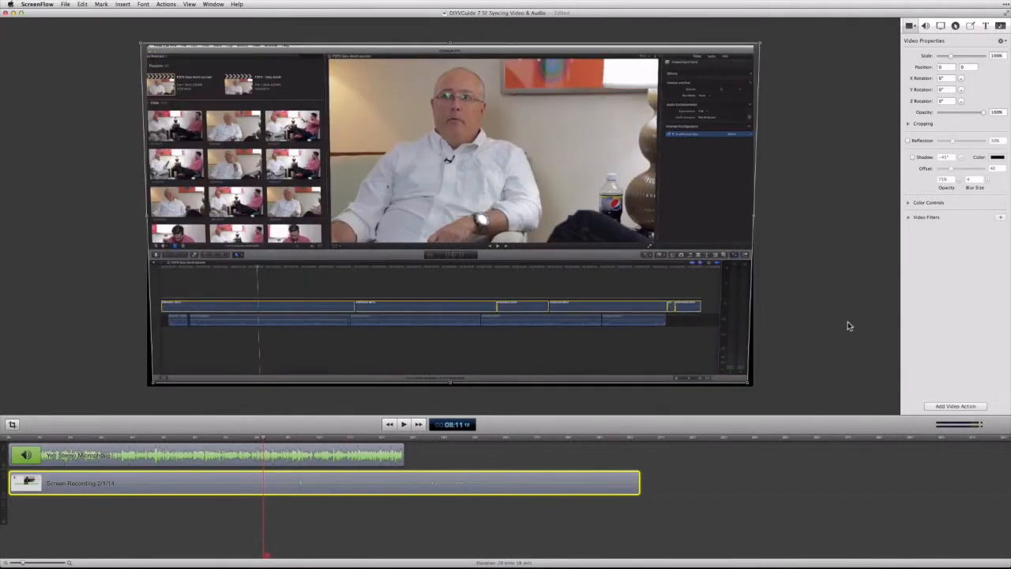
click(840, 303)
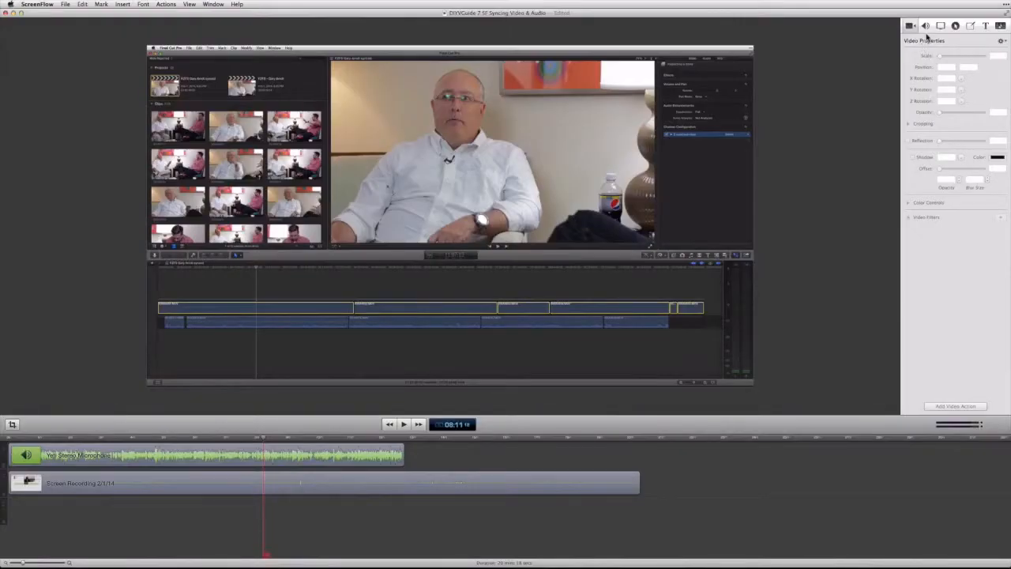
Show the audio properties of the microphone clip and examine its ducking and mono mixing options
click(925, 25)
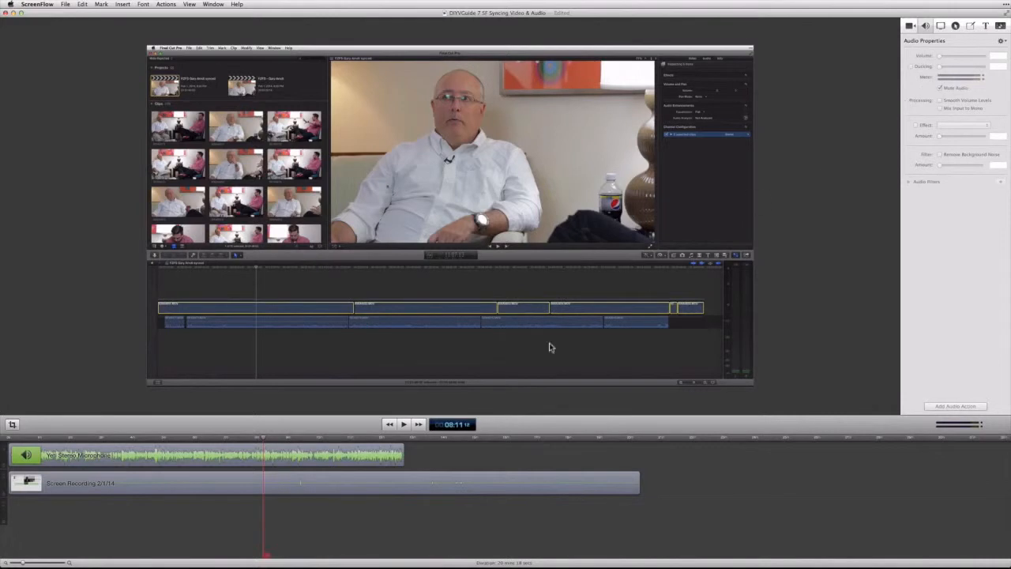
click(366, 461)
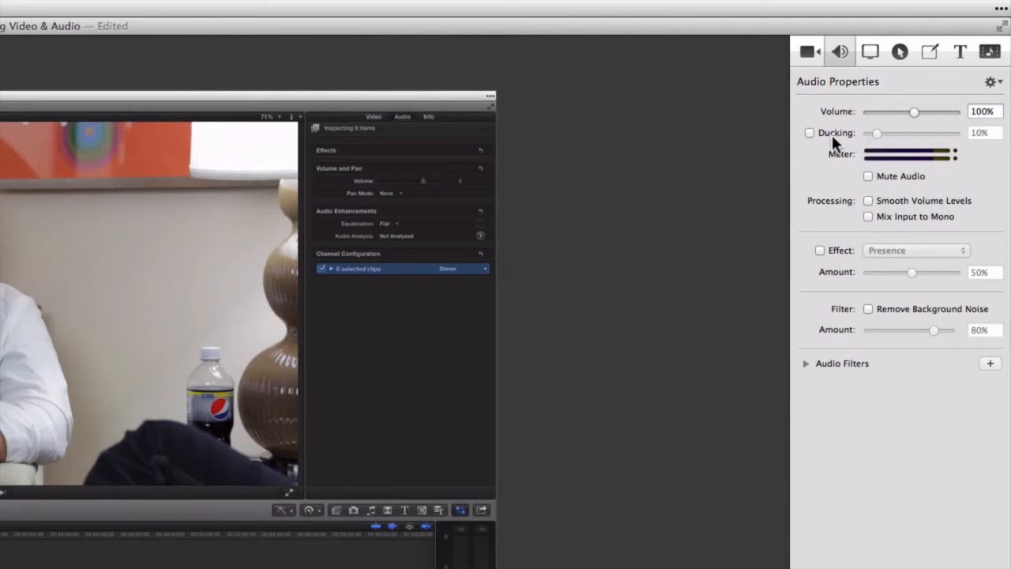
mouse_move(807, 135)
mouse_move(867, 216)
Browse the full list of audio filters available for the microphone clip and close it without adding one
click(806, 364)
click(989, 365)
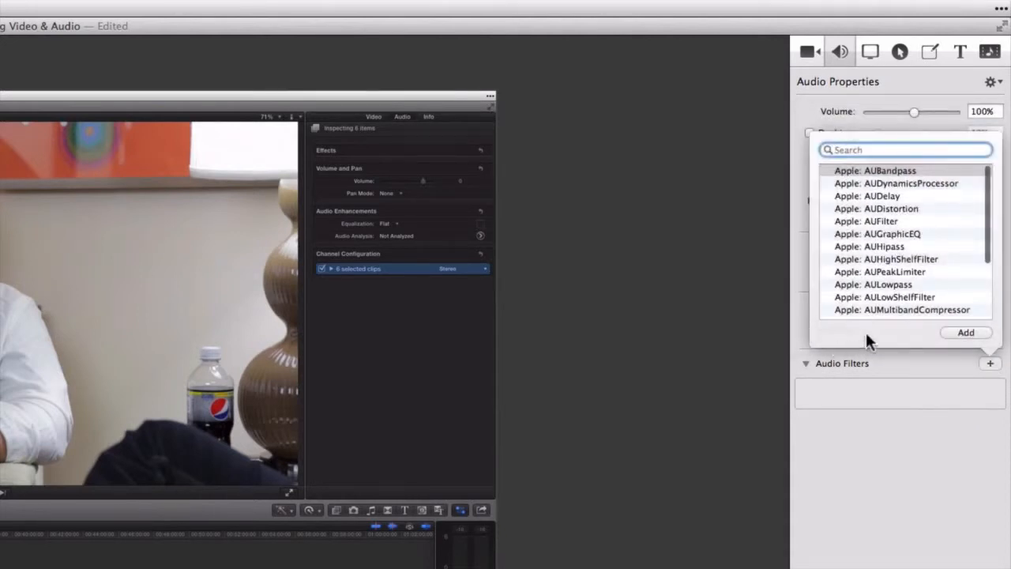
scroll(904, 259, down, 3)
scroll(904, 260, up, 3)
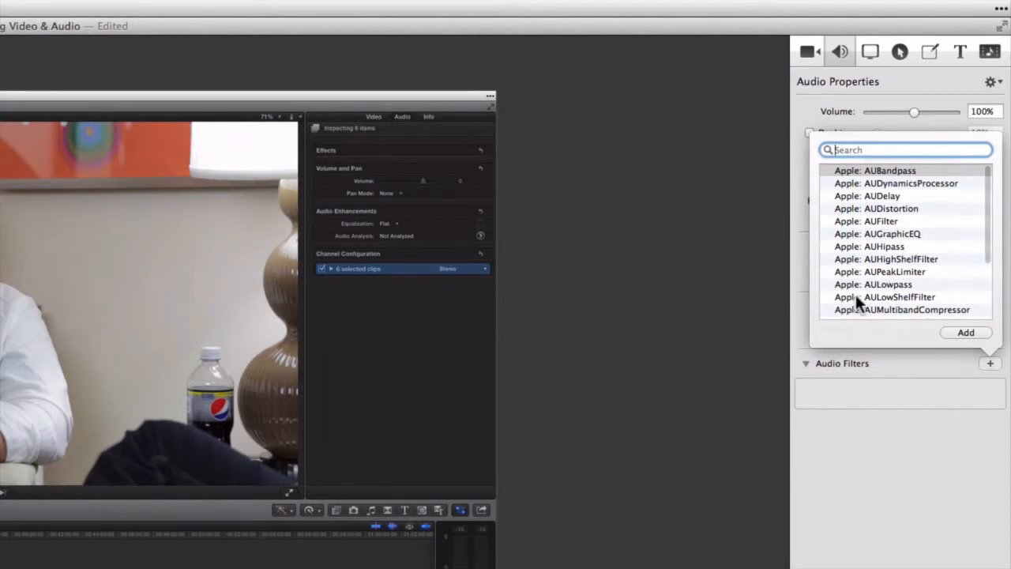
scroll(883, 294, down, 3)
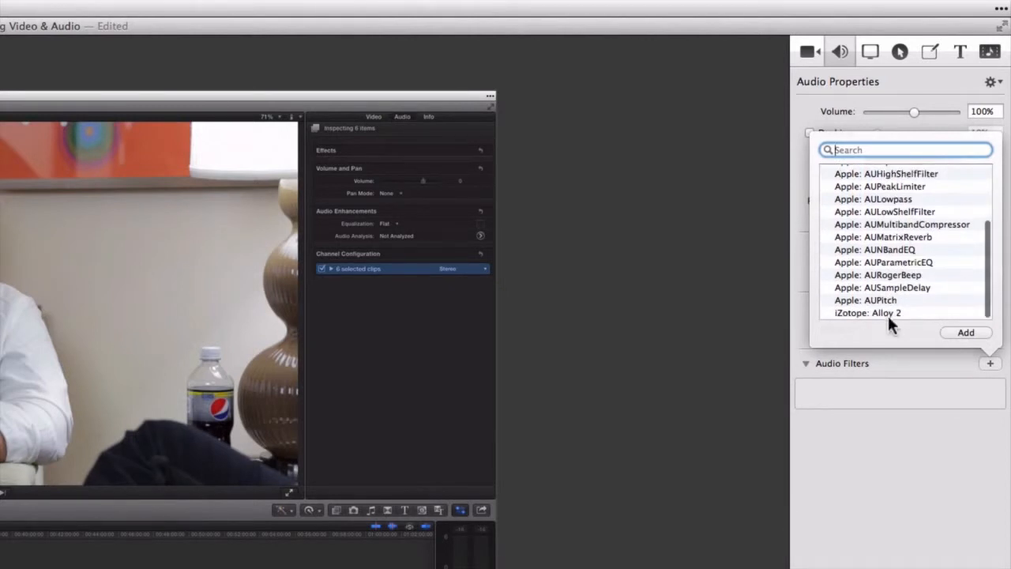
click(932, 454)
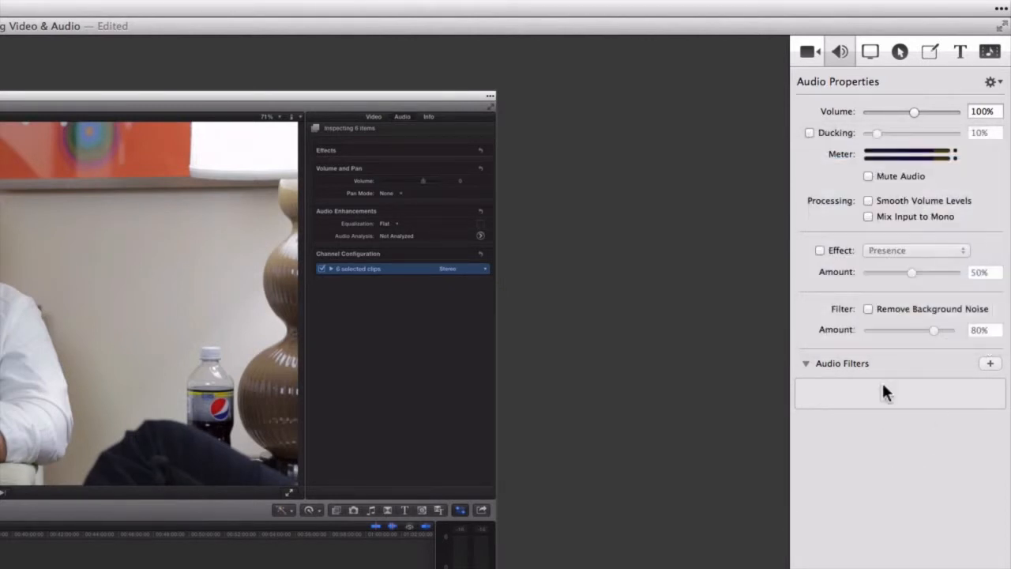
Try enlarging the mouse pointer in the screen recording properties and return the pointer zoom to 100%
click(871, 52)
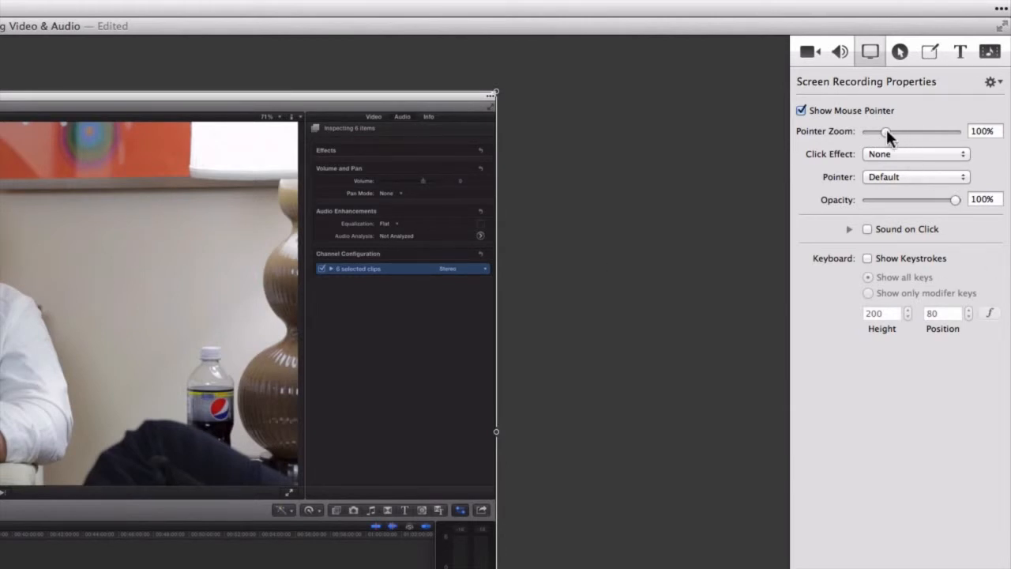
drag(886, 129, 964, 129)
drag(955, 131, 887, 138)
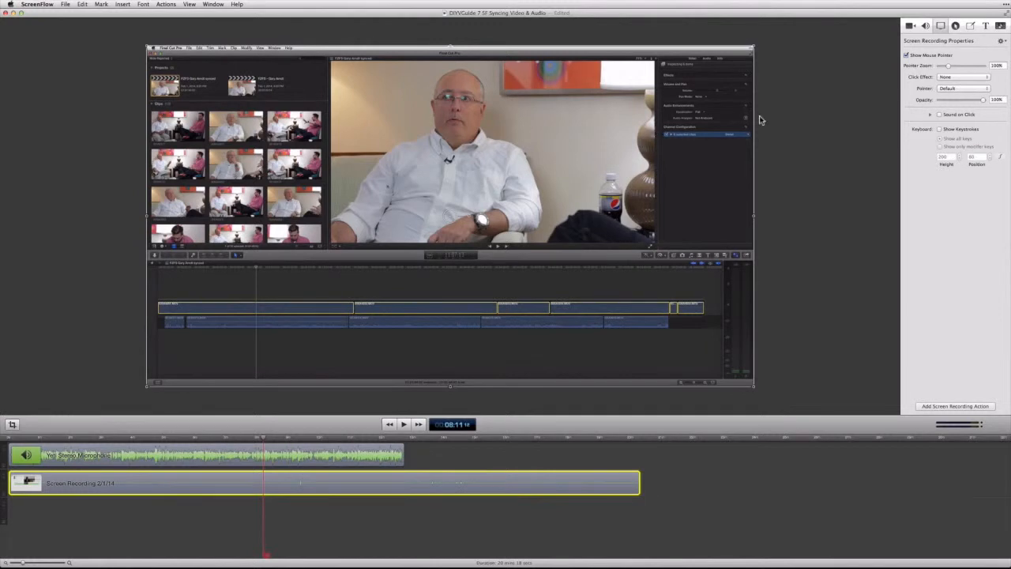
Set the screen recording's click effect to Radar and play several parts of the timeline to preview it
click(977, 77)
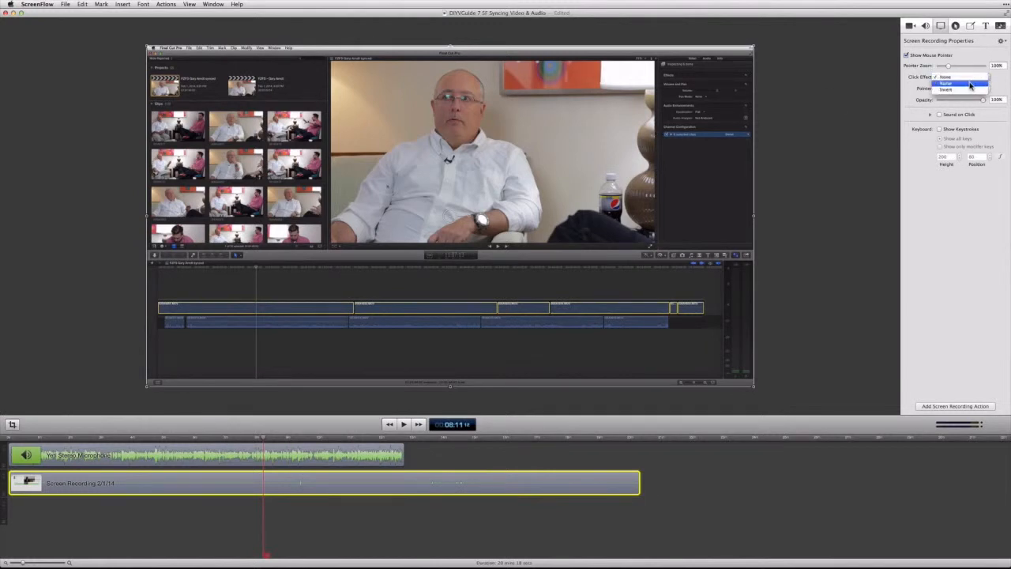
click(971, 84)
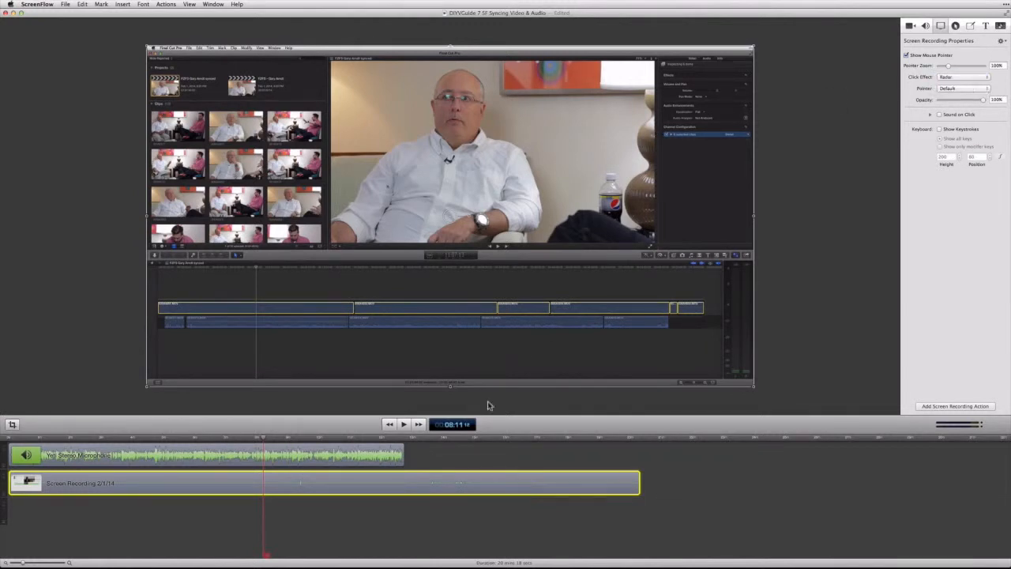
click(403, 425)
click(284, 437)
click(135, 442)
click(153, 438)
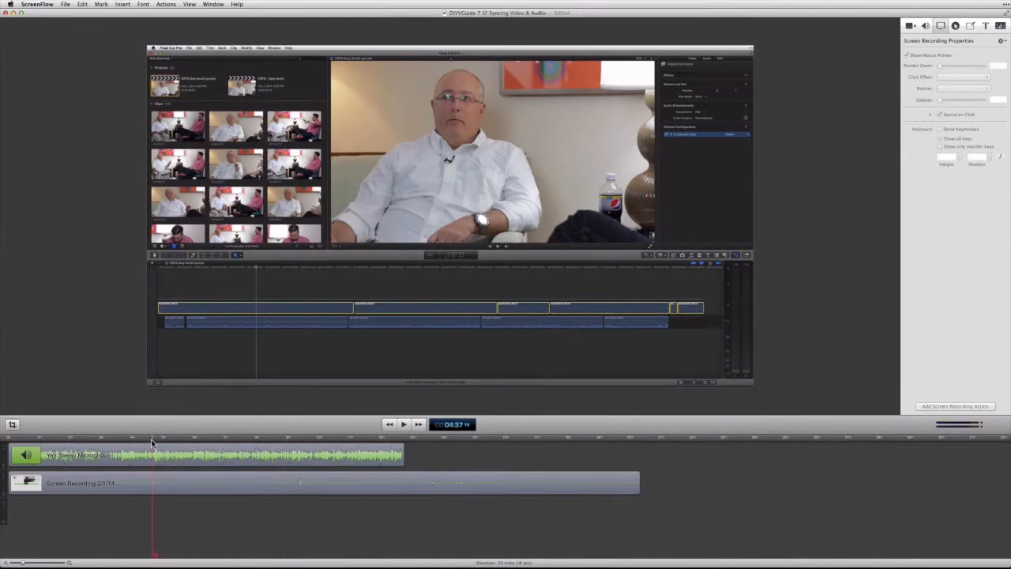
click(167, 438)
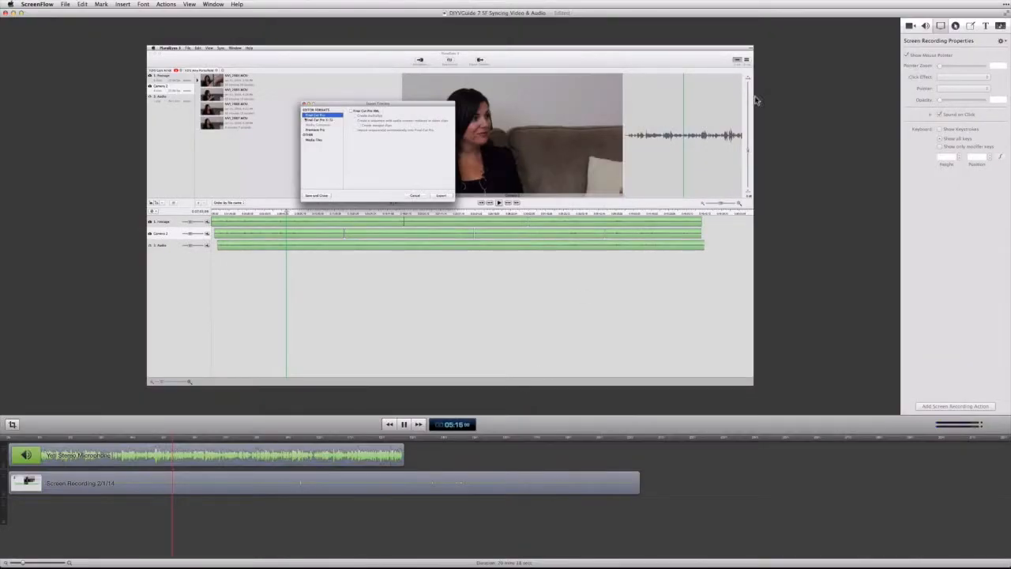
Change the screen recording's click effect to Invert and replay the section just before 5:24
click(326, 477)
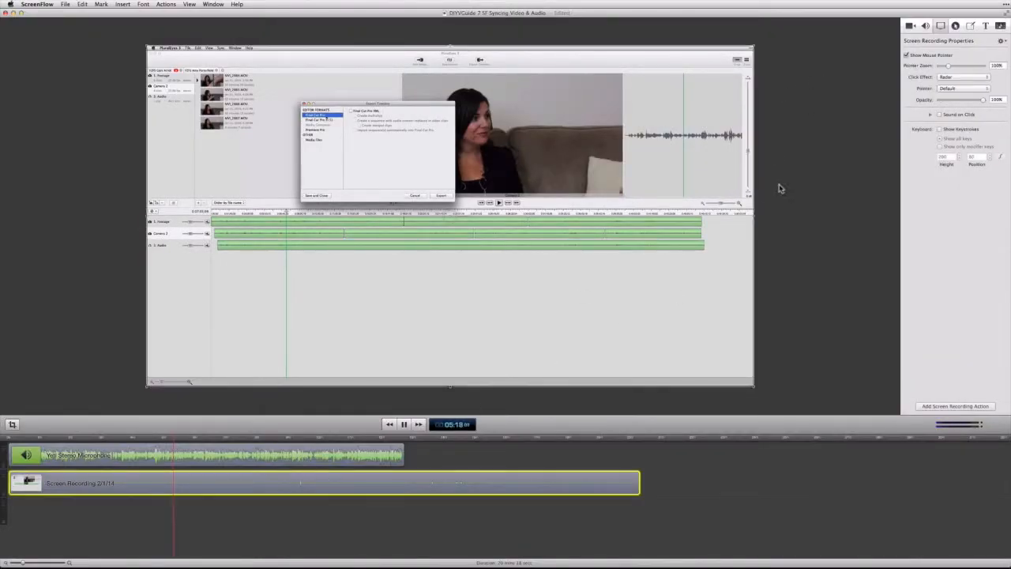
click(948, 77)
click(951, 83)
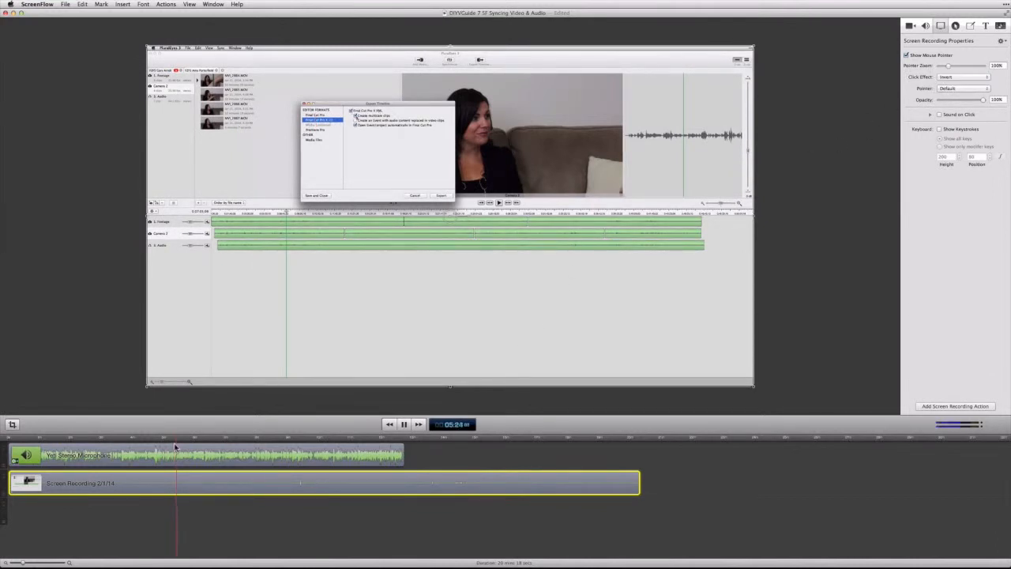
drag(176, 437, 170, 441)
key(space)
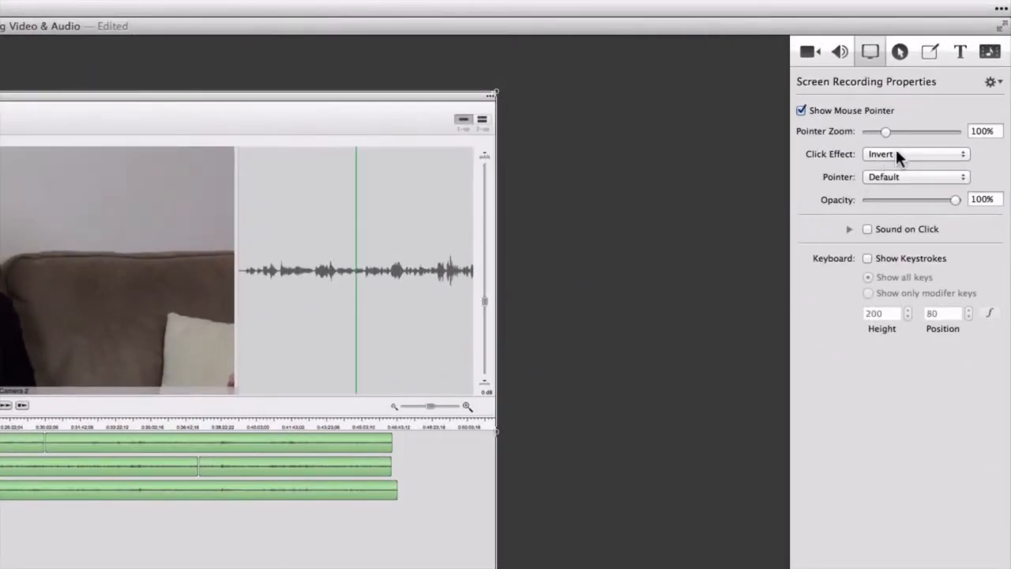
Set the click effect to None and try the Circle – Light and Circle – Dark pointer styles
click(954, 74)
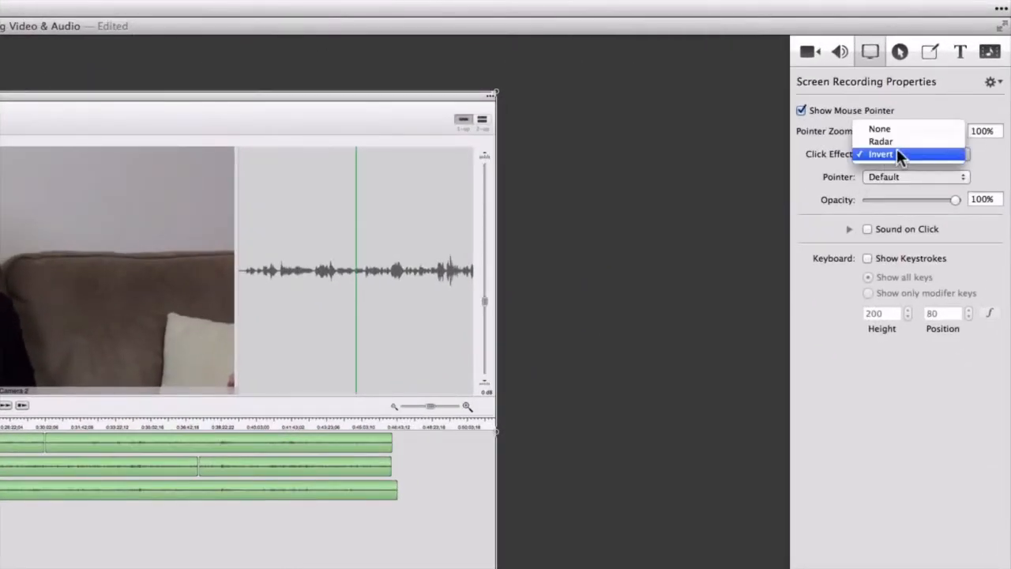
click(883, 129)
click(888, 177)
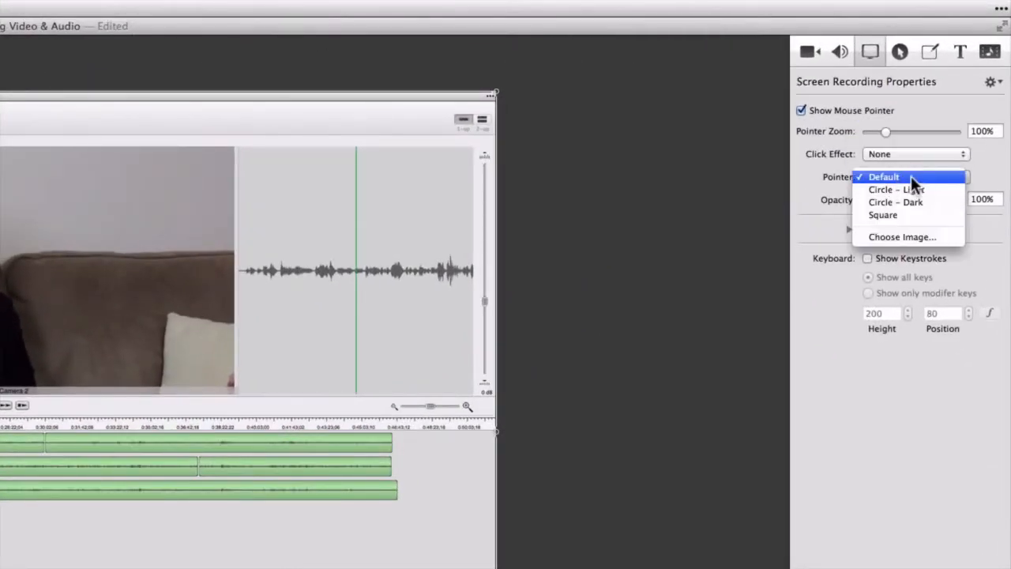
click(924, 189)
click(897, 175)
click(897, 188)
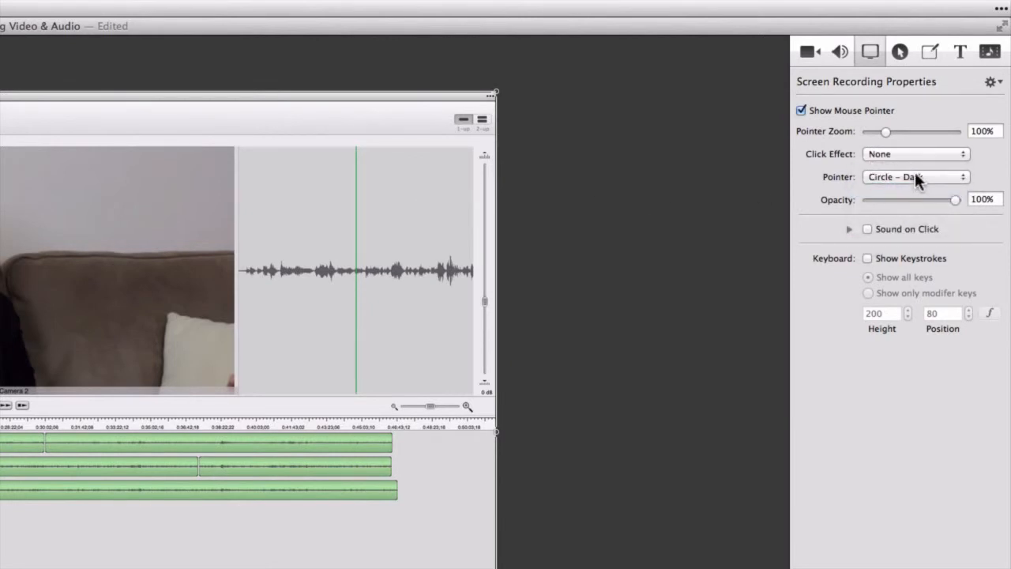
Restore the Default pointer style and look over the remaining pointer choices, including the custom image option
click(915, 175)
click(878, 153)
click(915, 178)
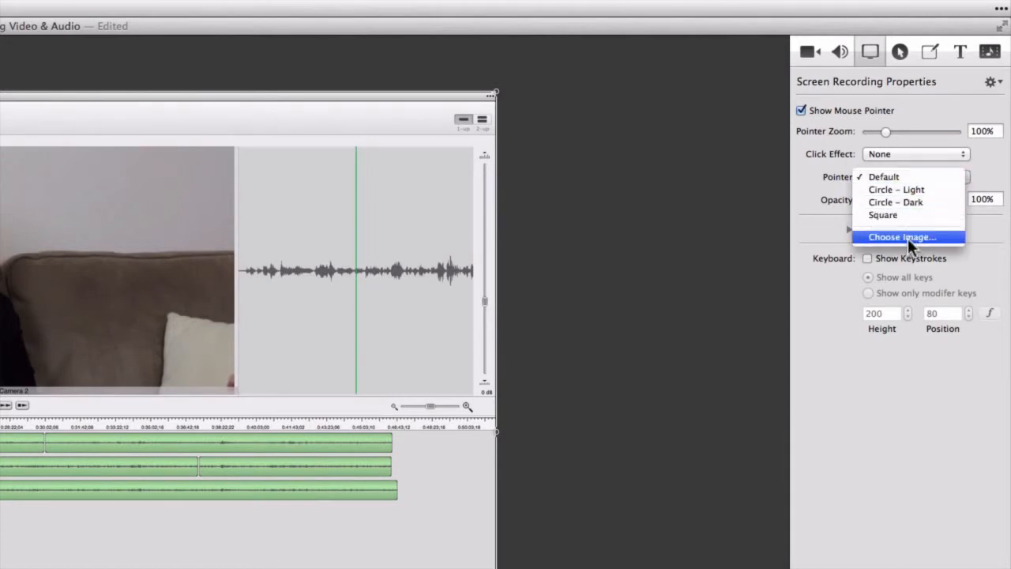
click(809, 182)
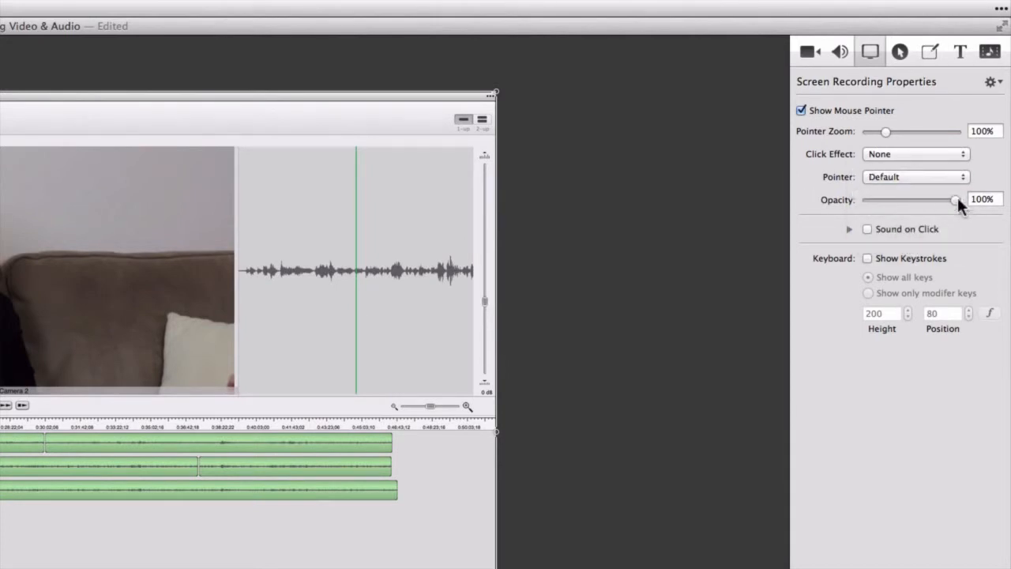
Enable keystroke display for the screen recording with all keys shown, and view the callout properties
click(867, 258)
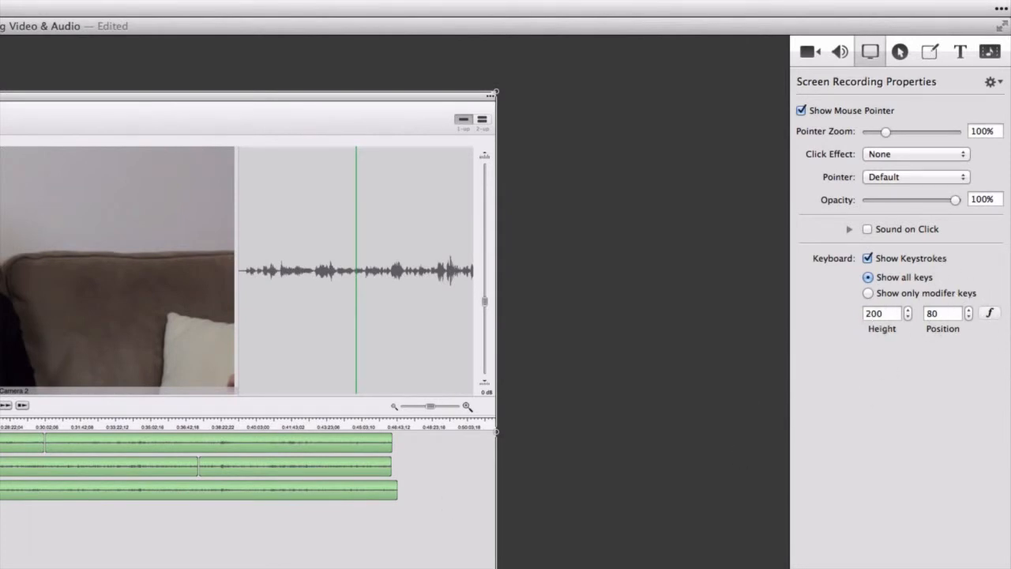
click(1001, 7)
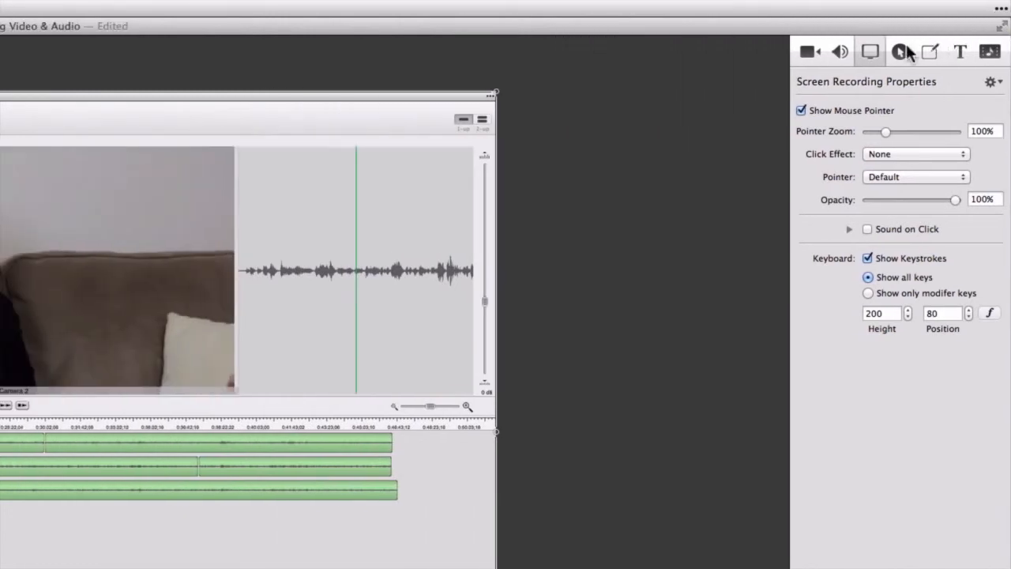
click(900, 52)
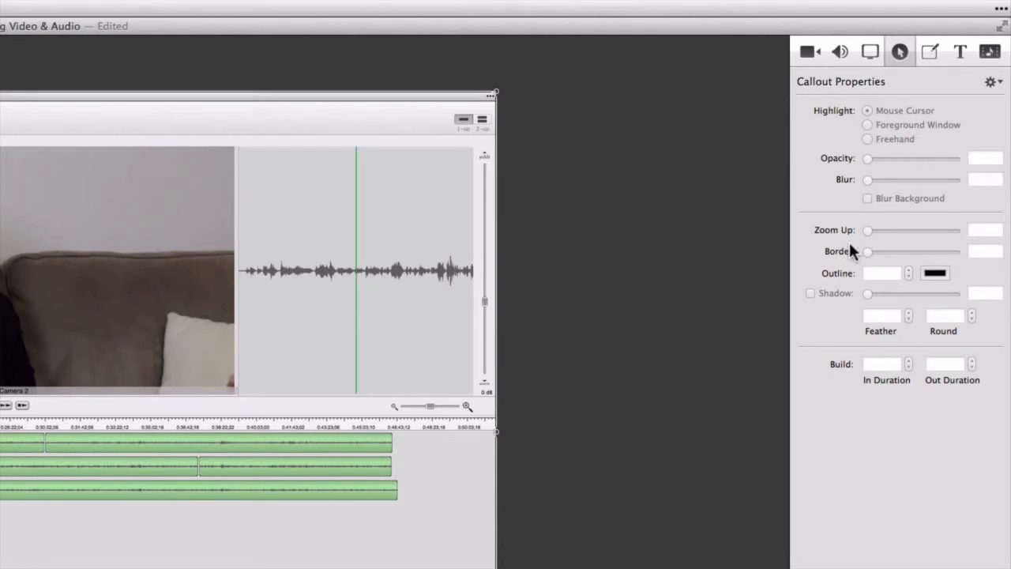
Draw a blue arrow annotation pointing at the Export button and a blue rectangular frame over the start of the audio waveform
click(940, 58)
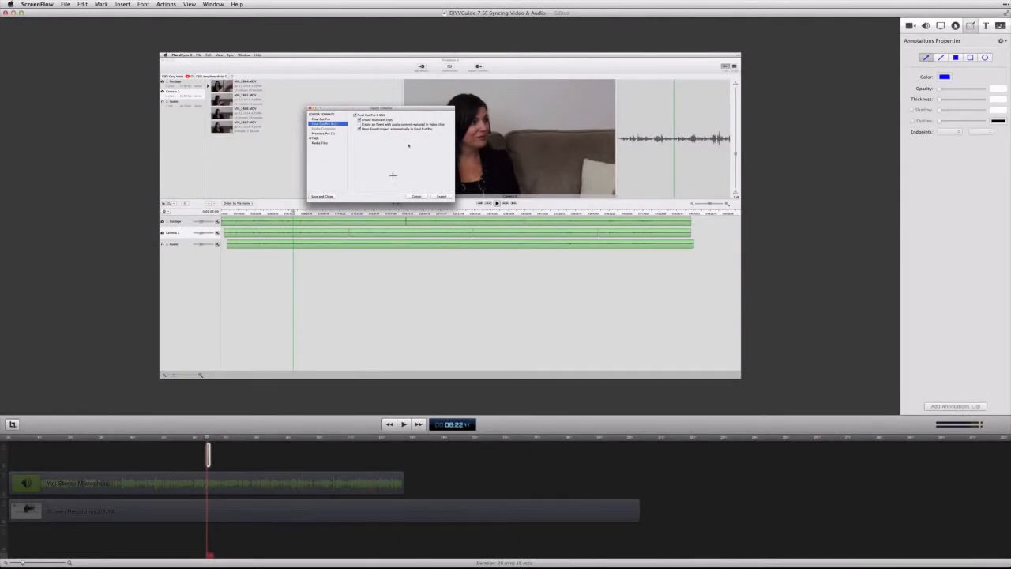
mouse_move(384, 173)
mouse_down()
mouse_move(537, 259)
mouse_move(497, 248)
mouse_move(431, 190)
mouse_up()
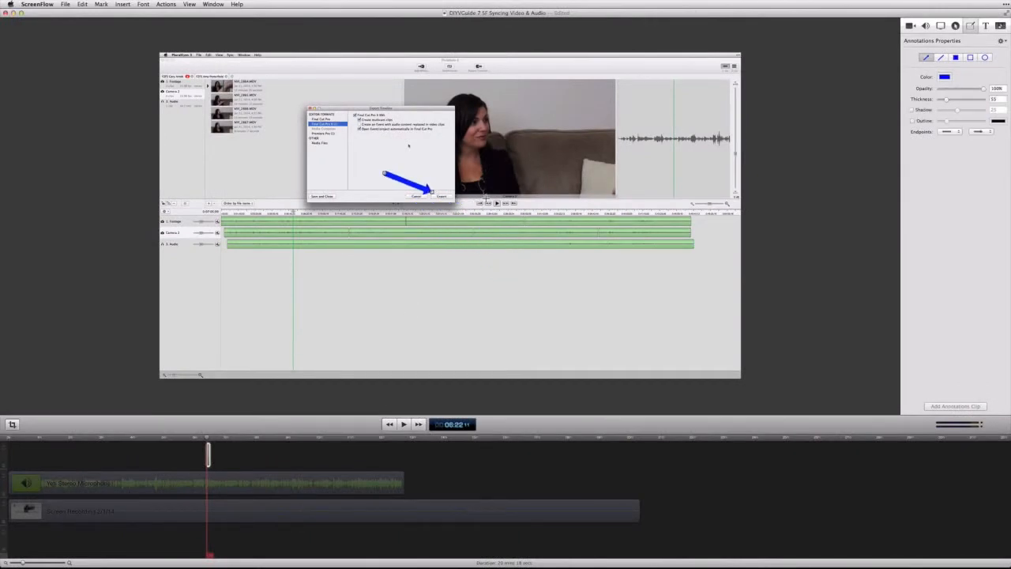
click(528, 312)
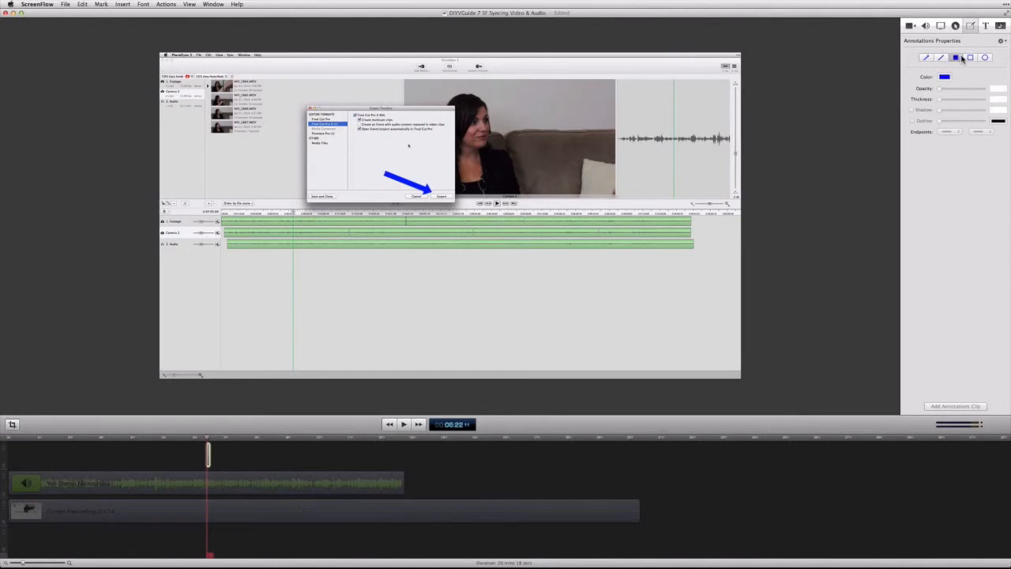
drag(594, 120, 686, 183)
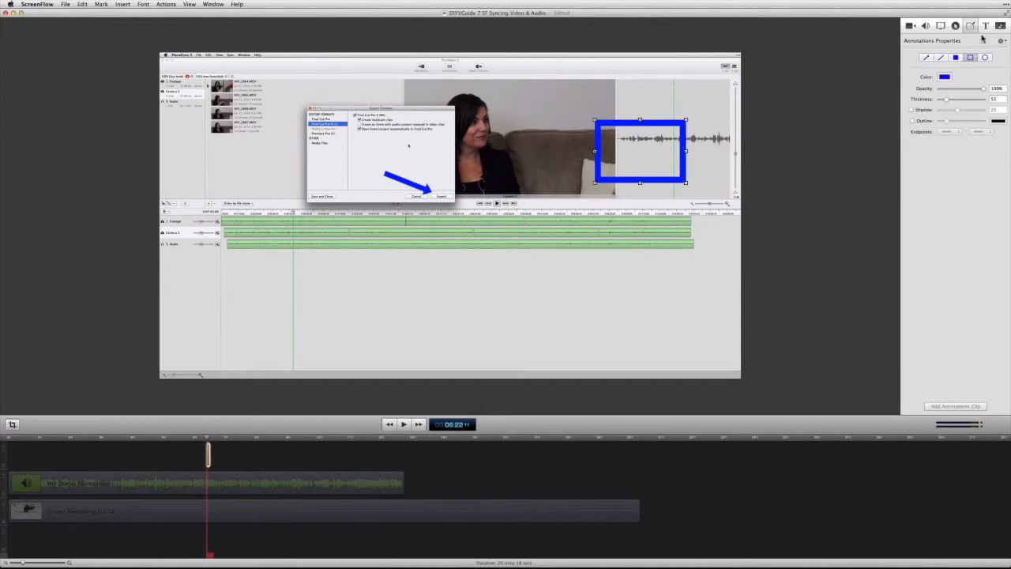
Add a text box with the default text and place it inside the blue frame
click(985, 26)
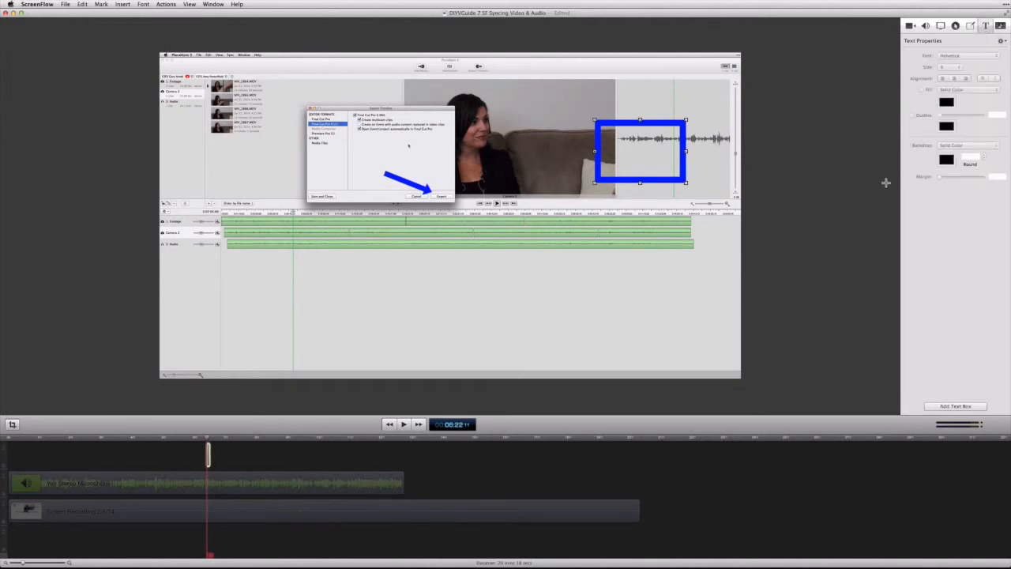
click(955, 406)
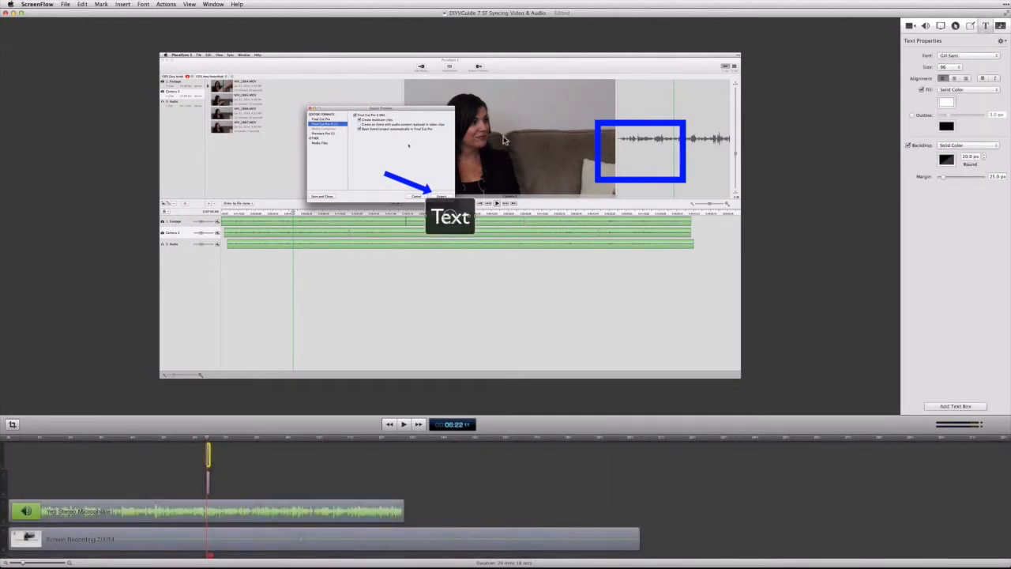
drag(448, 219, 636, 155)
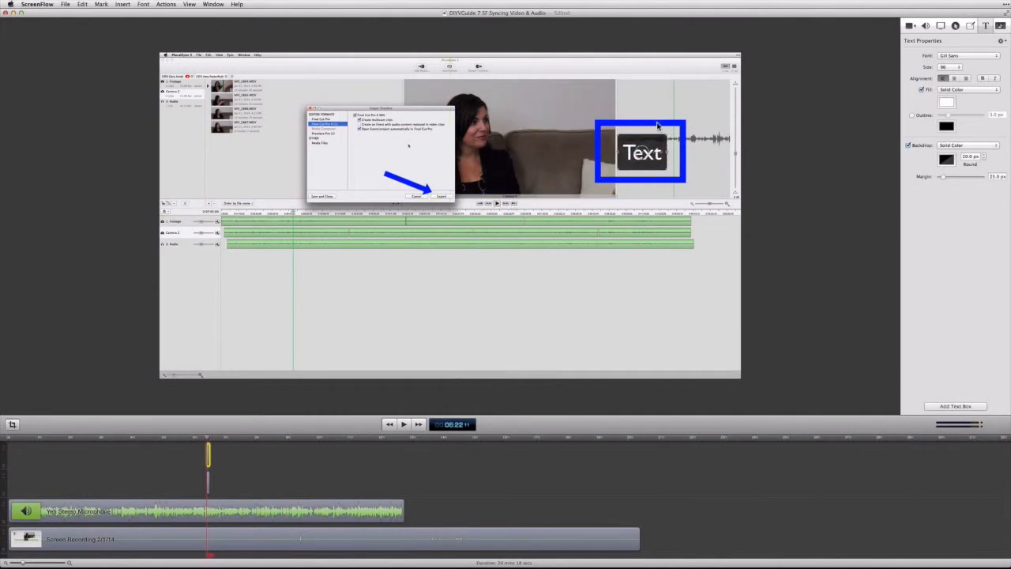
Undo the text box and the arrow and frame annotations
key(super+z)
key(super+z)
key(super+z)
key(super+z)
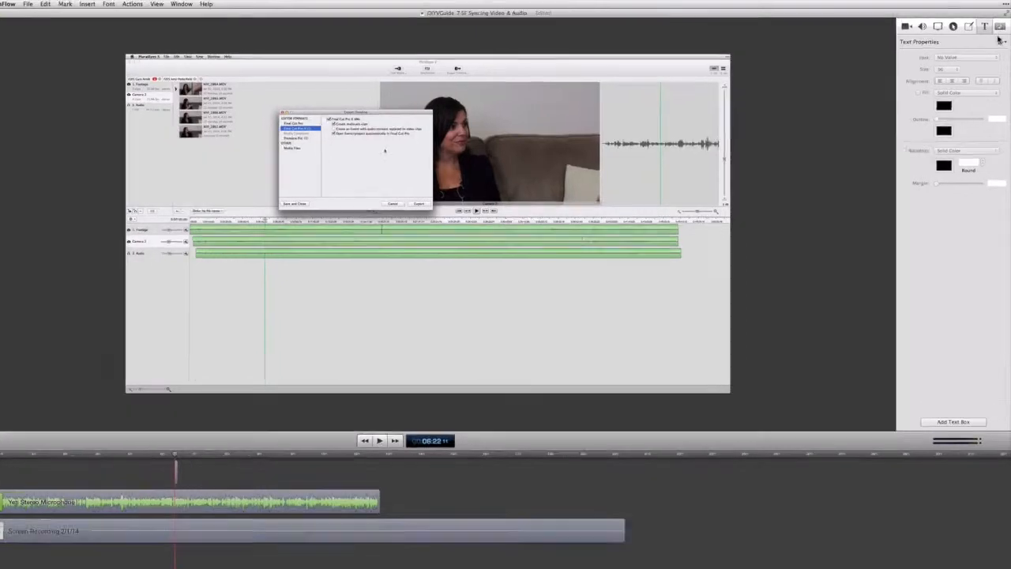
View the project's media library and its file import dialog at the 1. Footage folder, without importing anything
click(1000, 26)
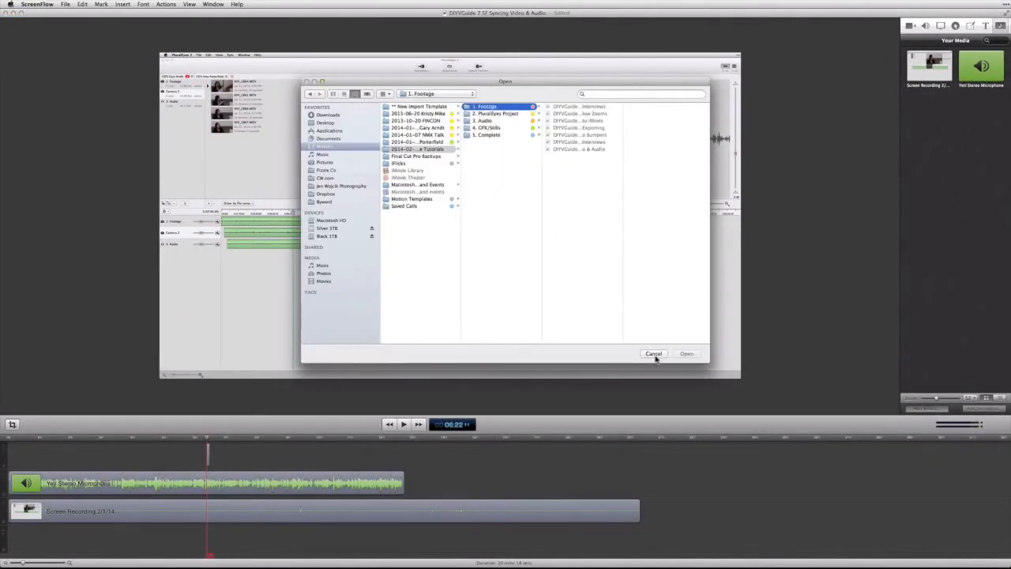
click(654, 354)
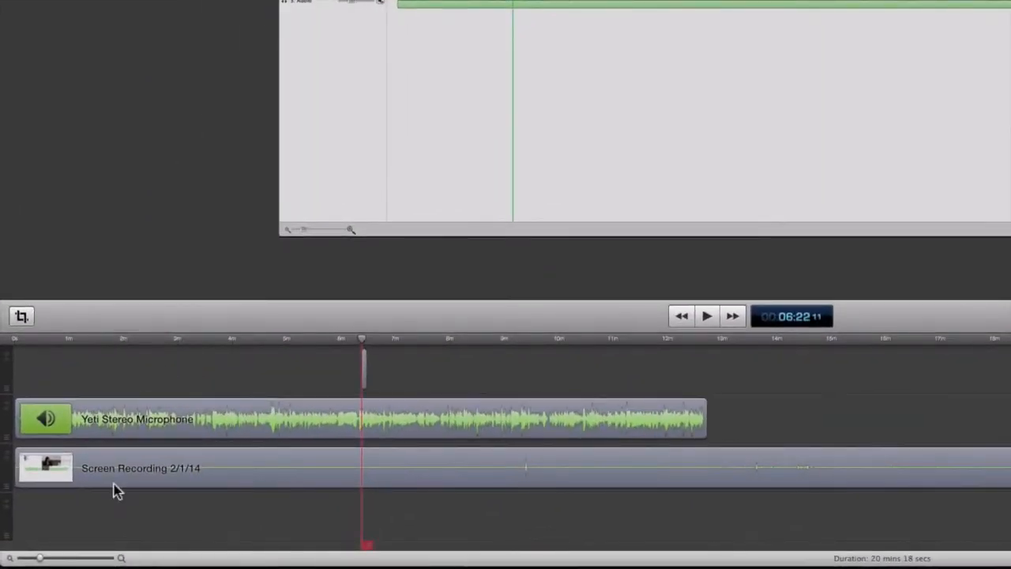
Try adjusting the end of the Yeti Stereo Microphone clip and place the playhead at about 9:54
mouse_move(43, 557)
mouse_down()
mouse_move(64, 557)
mouse_move(43, 557)
mouse_up()
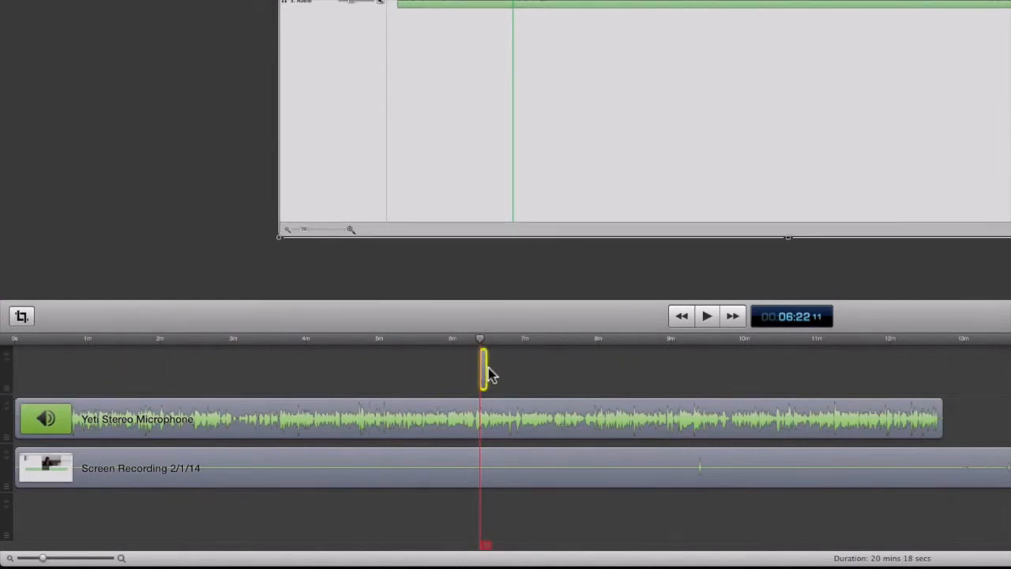
click(912, 415)
mouse_move(941, 412)
mouse_down()
mouse_move(774, 418)
mouse_move(943, 422)
mouse_up()
click(737, 341)
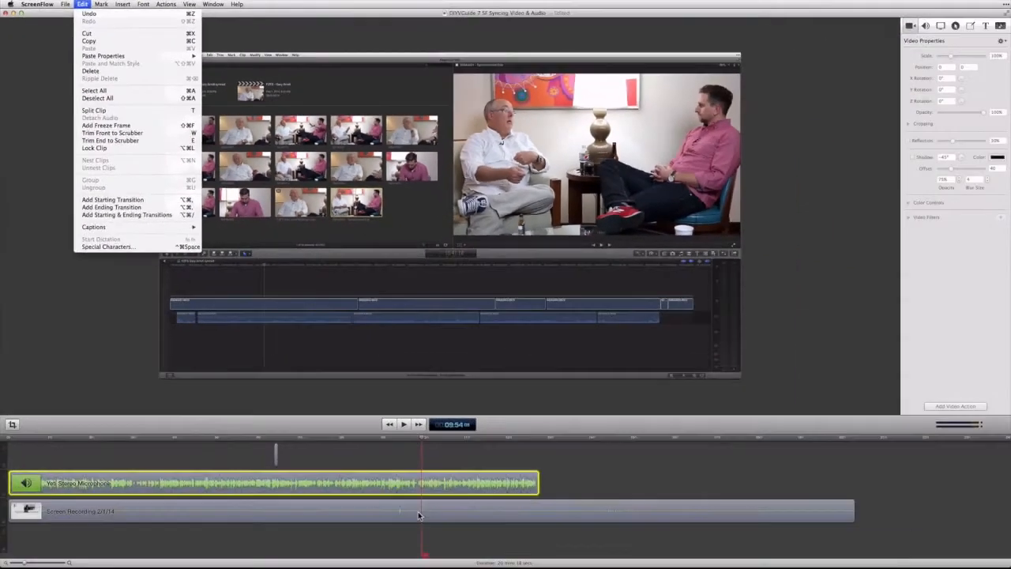
Add a freeze frame to the screen recording clip at 11:13
click(472, 509)
click(471, 508)
drag(459, 440, 476, 439)
click(476, 513)
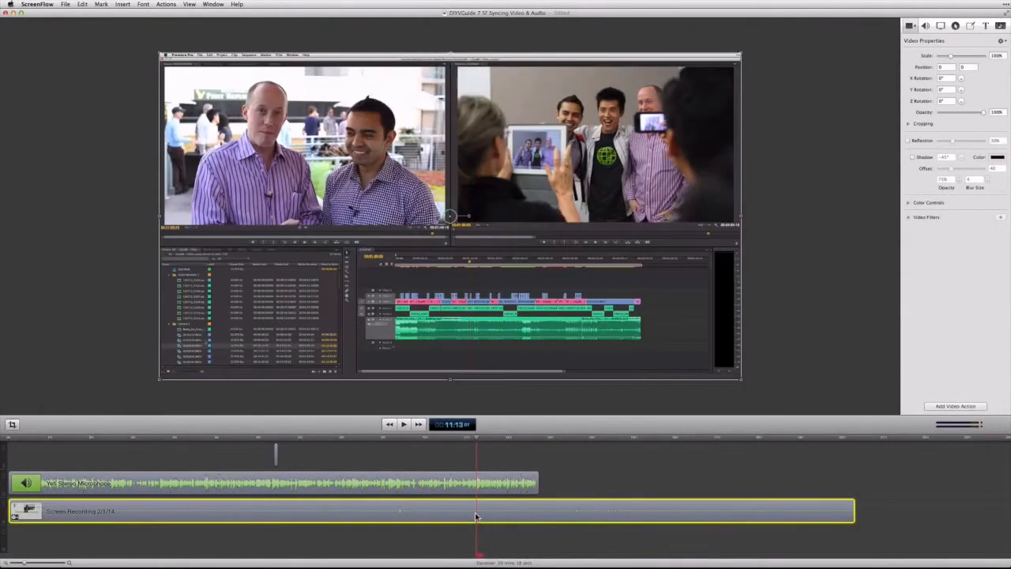
click(102, 4)
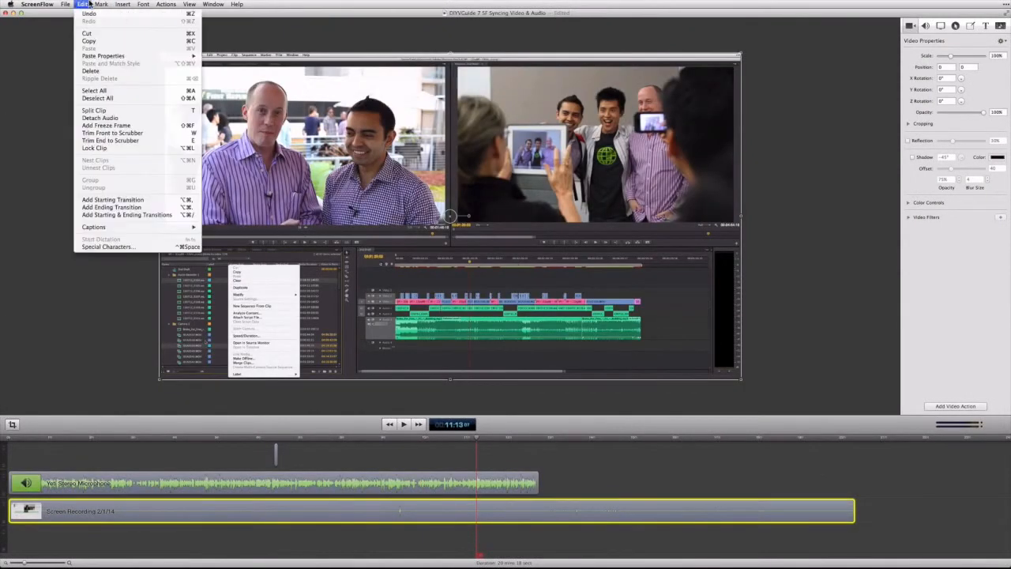
click(92, 128)
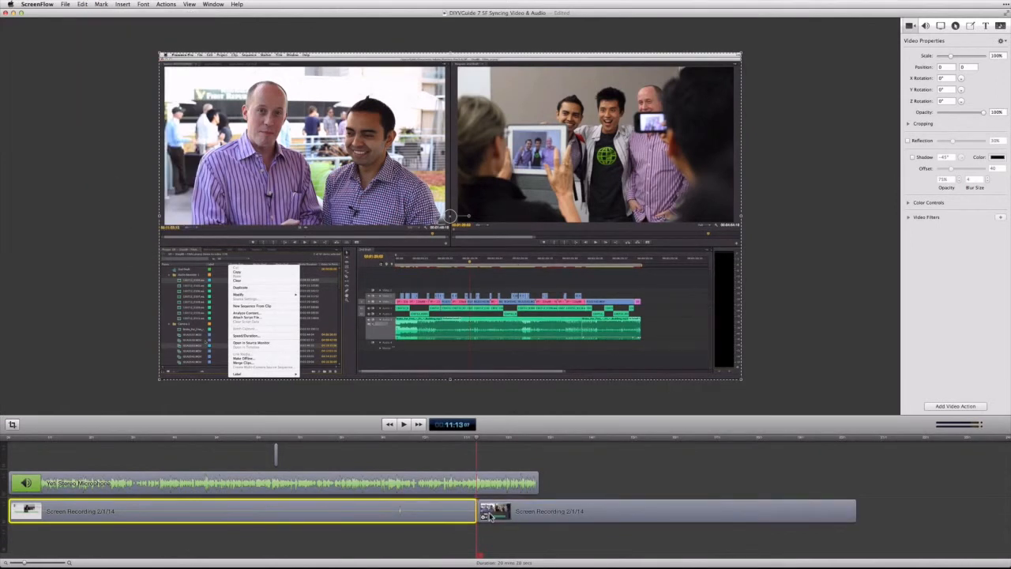
Move the freeze frame to the track above the audio and close the gap it leaves in the screen recording
drag(52, 562, 53, 563)
drag(561, 512, 563, 464)
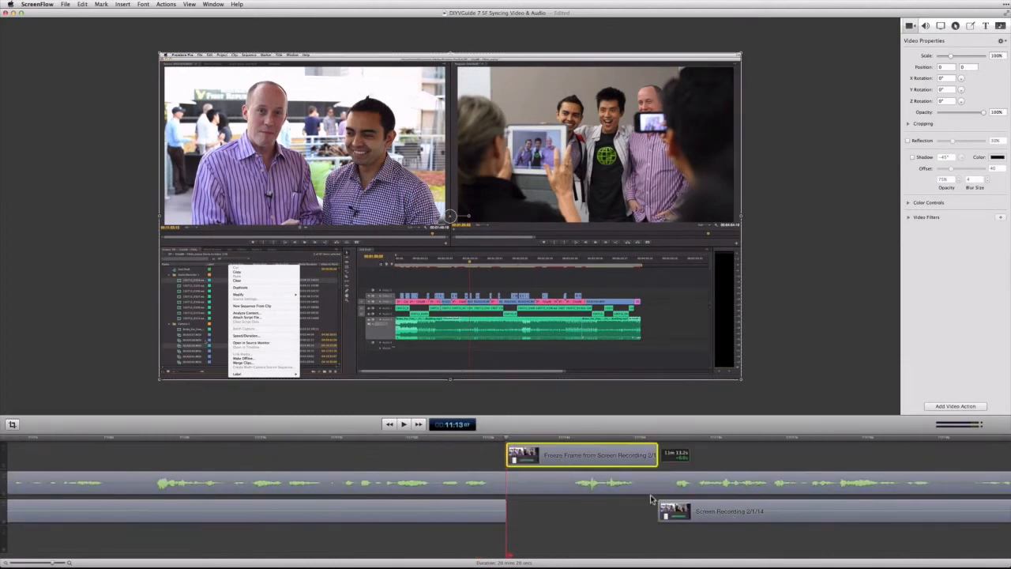
drag(744, 514, 596, 521)
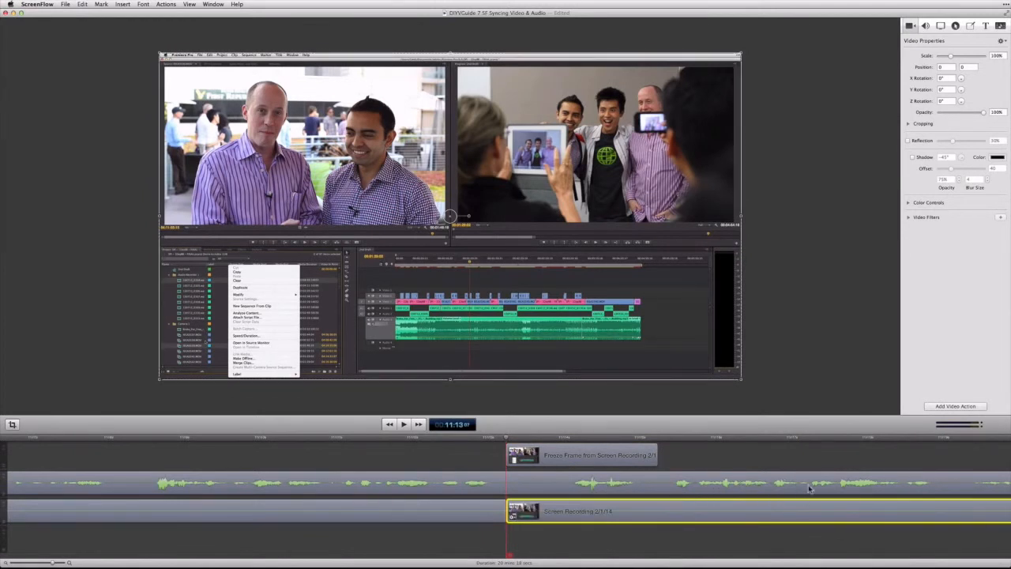
Lengthen the freeze frame clip by extending its end, and look over the transition and captions commands for it
click(632, 460)
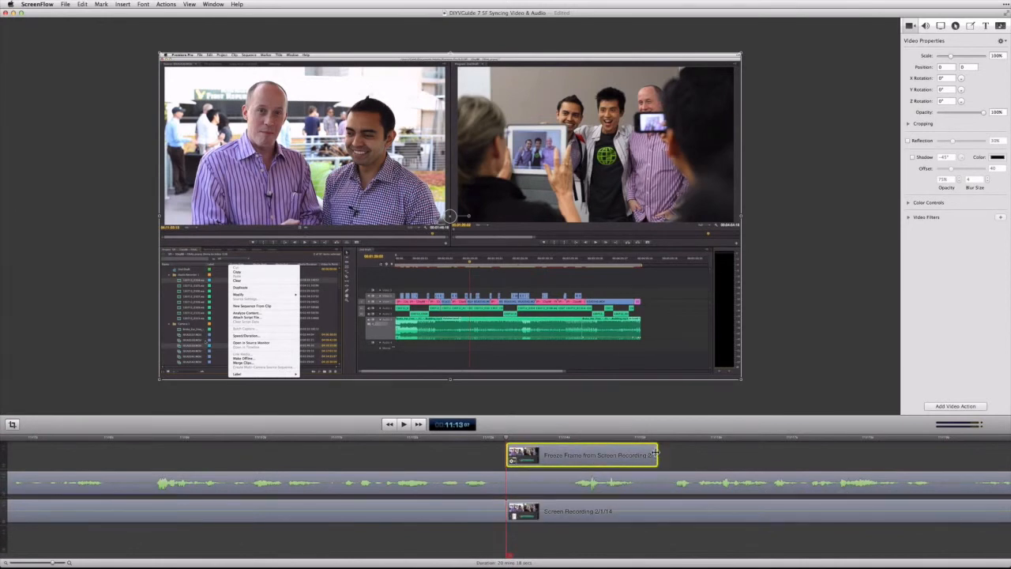
drag(655, 451, 772, 450)
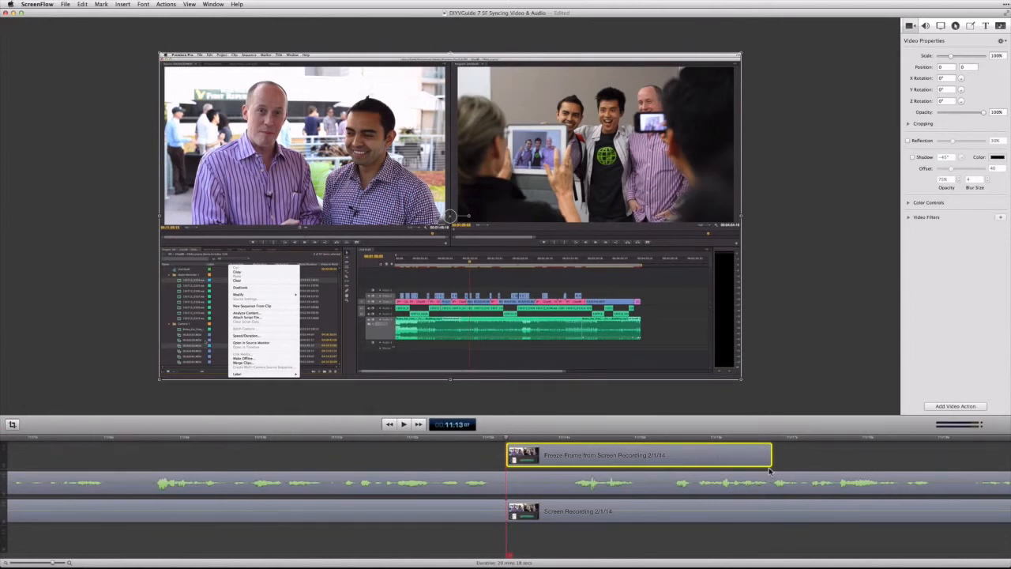
click(83, 5)
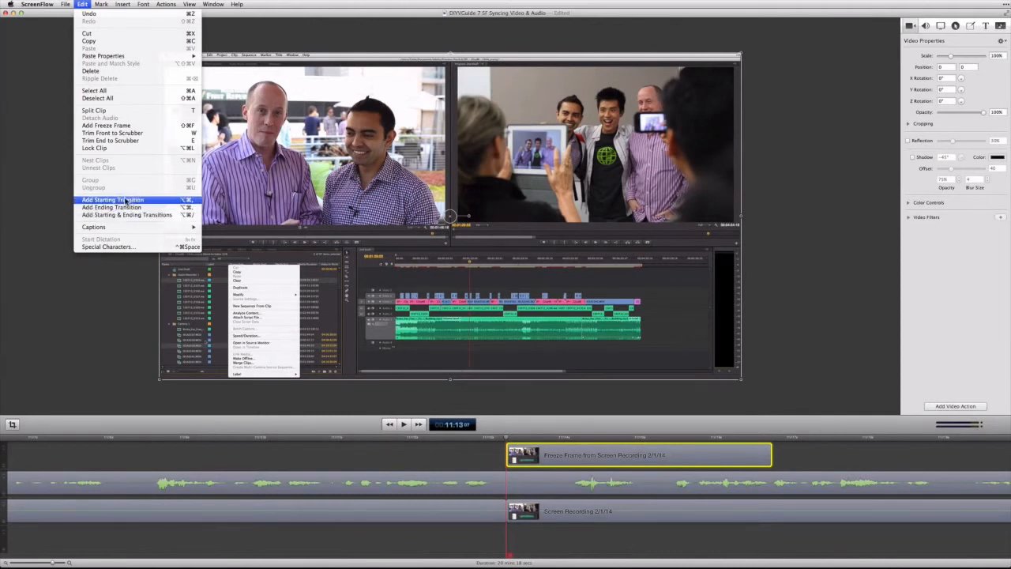
mouse_move(127, 231)
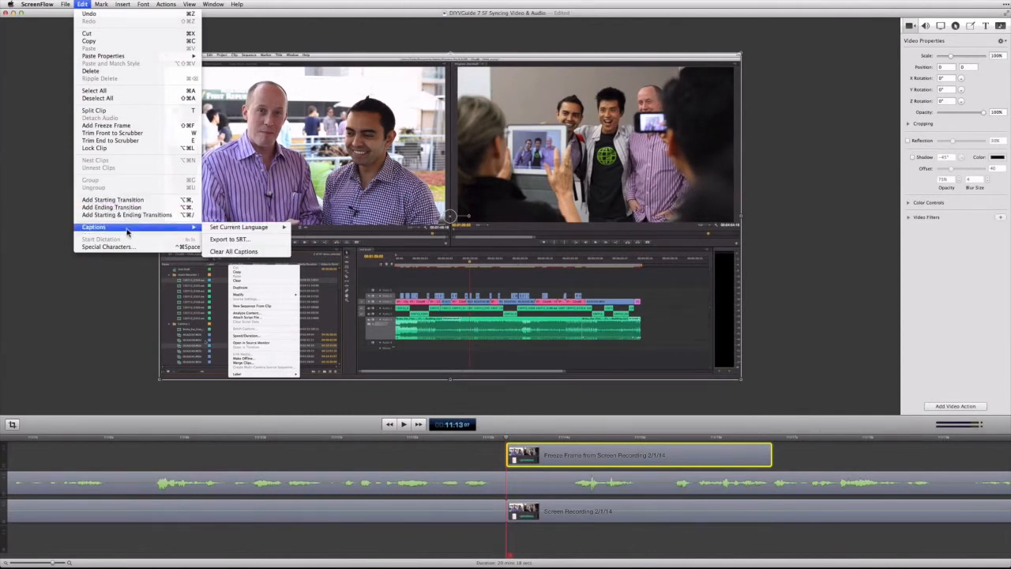